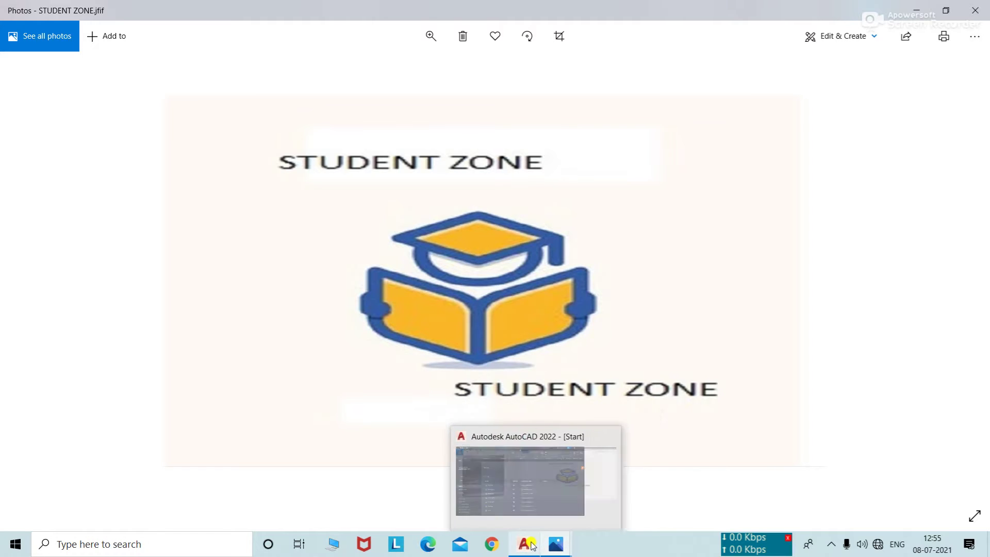
- Bring up the notched-plate reference picture in Photos, then switch to AutoCAD's start page
mouse_move(555, 544)
left_click(505, 486)
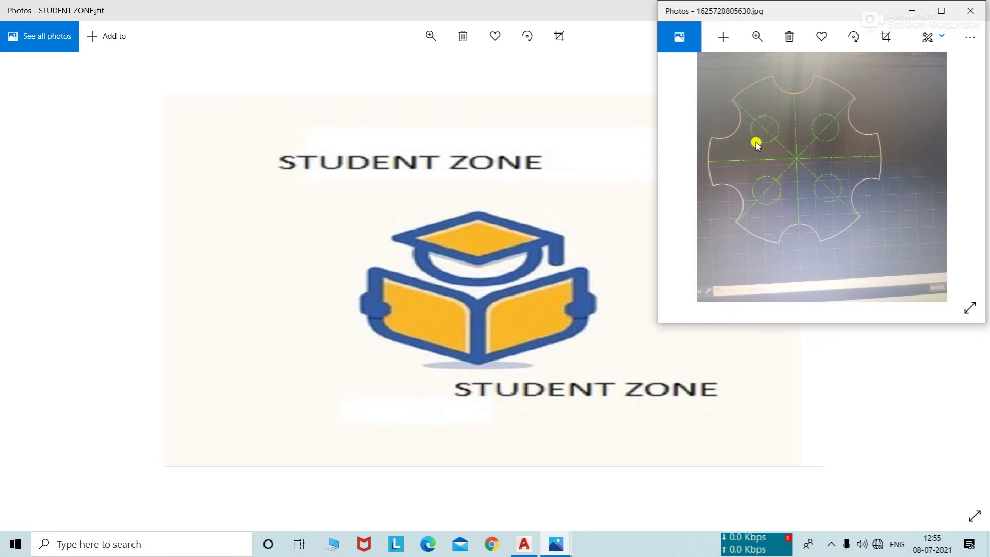
left_click(523, 544)
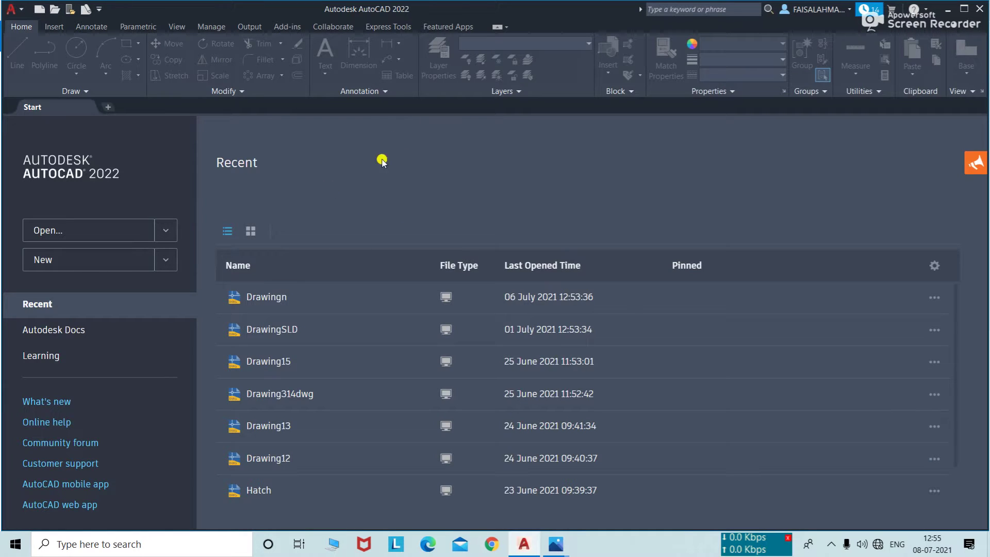
- Create blank drawing Drawing2 from a template and reopen the plate reference picture
left_click(167, 262)
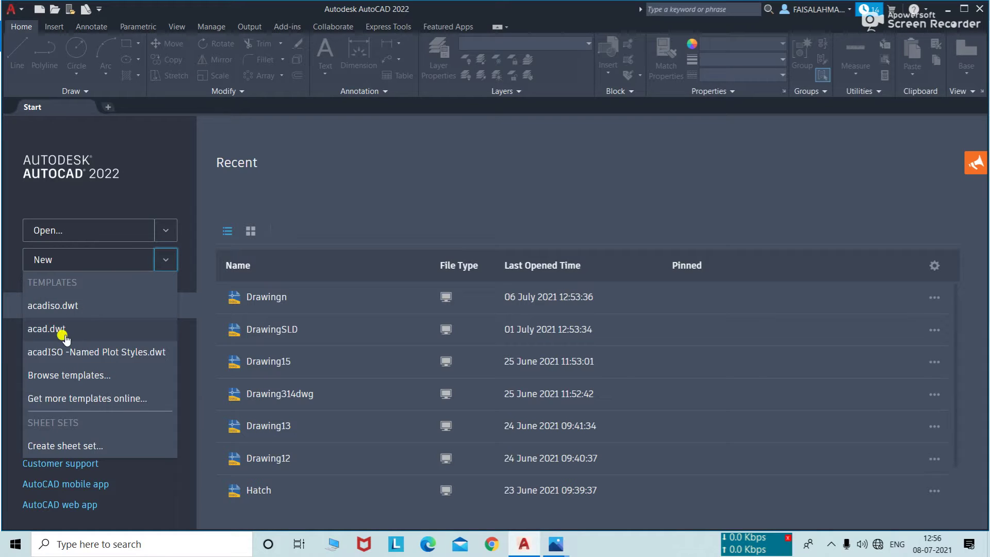
left_click(83, 307)
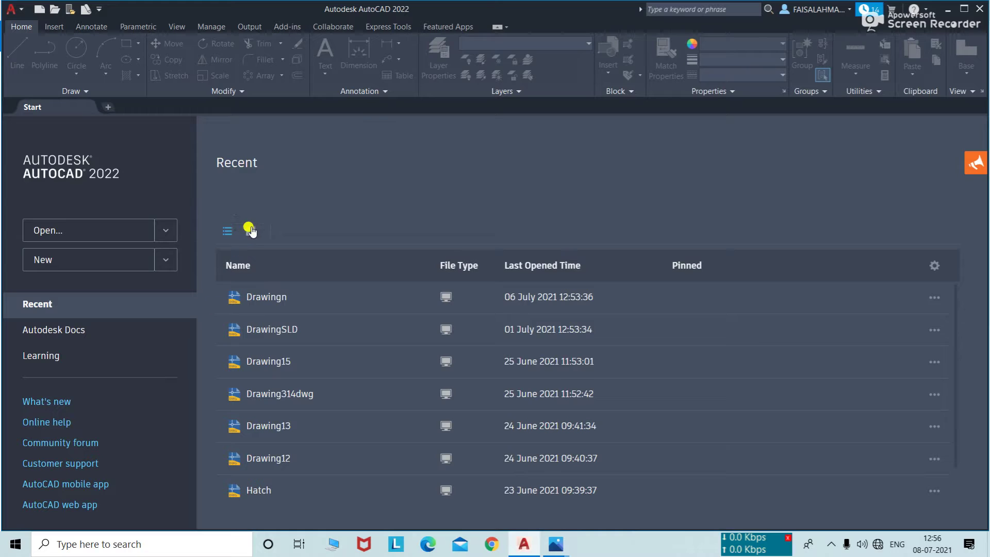
left_click(164, 263)
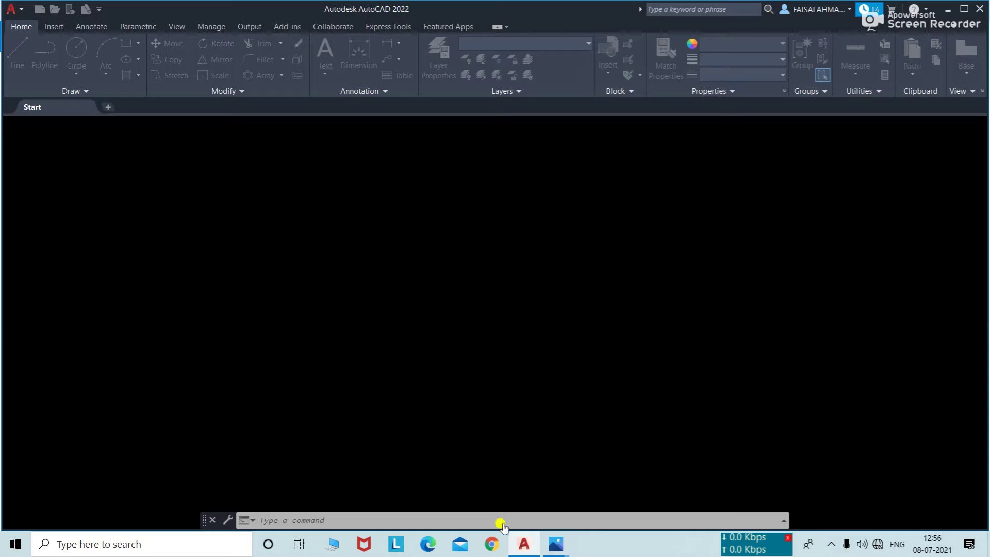
left_click(470, 483)
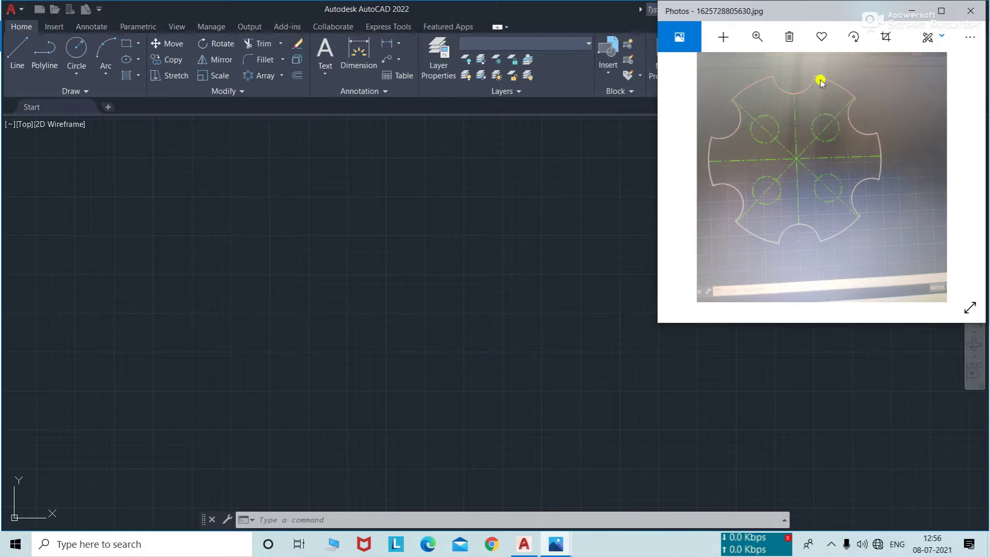
left_click(912, 7)
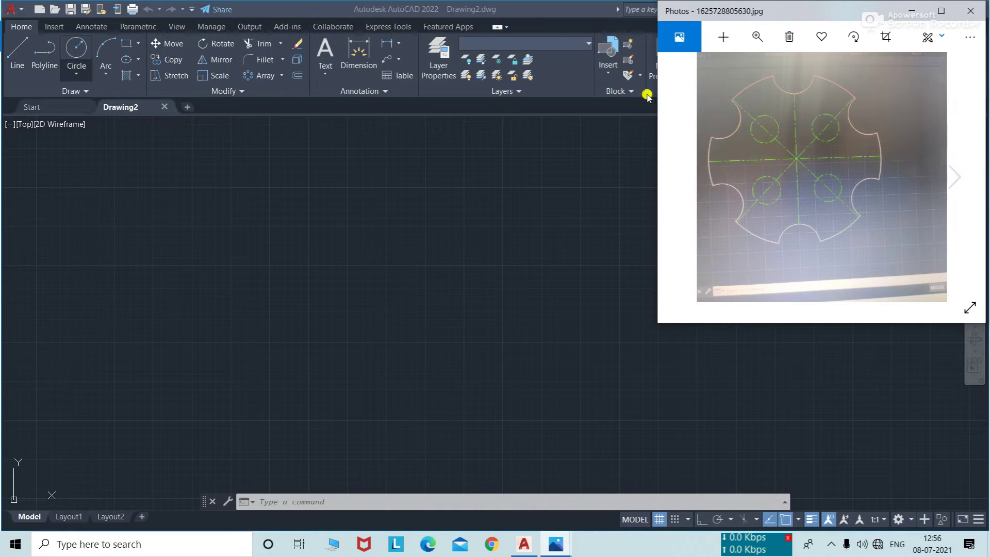
- Draw a 500-diameter circle for the plate's outer outline using Center, Diameter
left_click(911, 11)
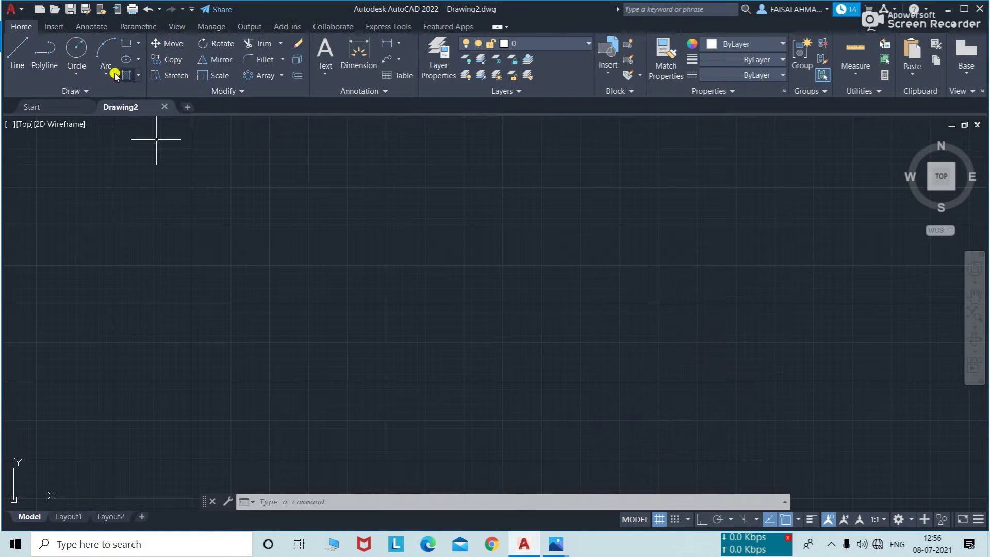
left_click(77, 72)
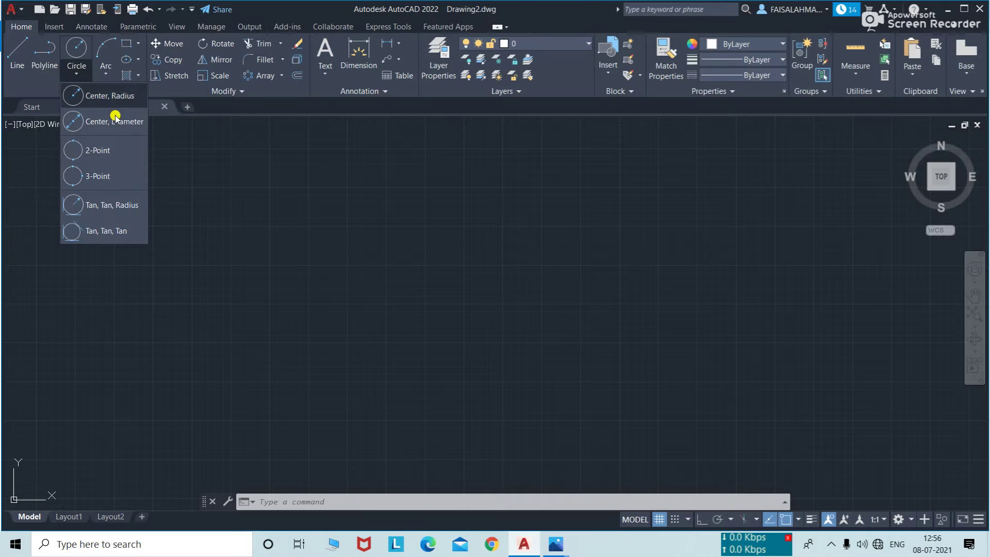
left_click(106, 130)
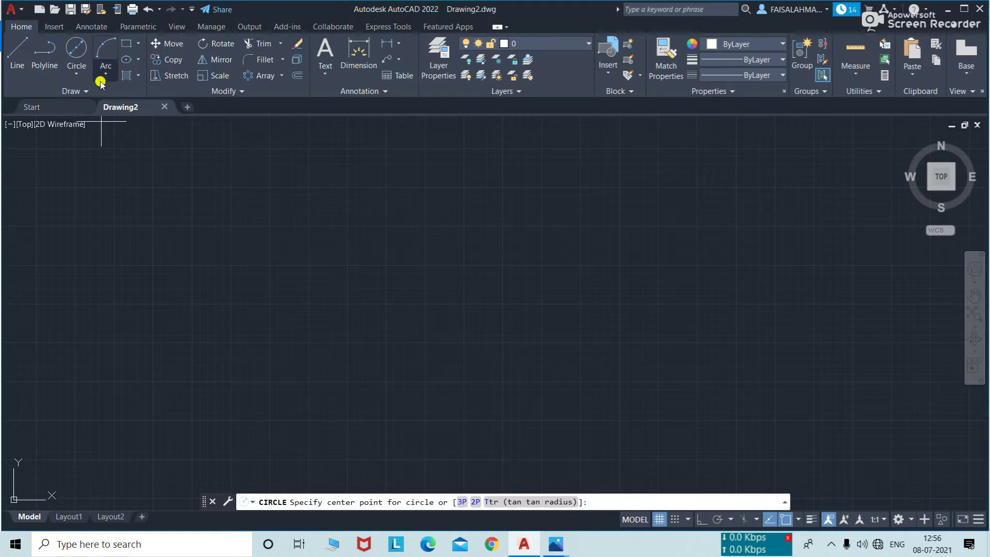
left_click(337, 289)
type("d")
key("Return")
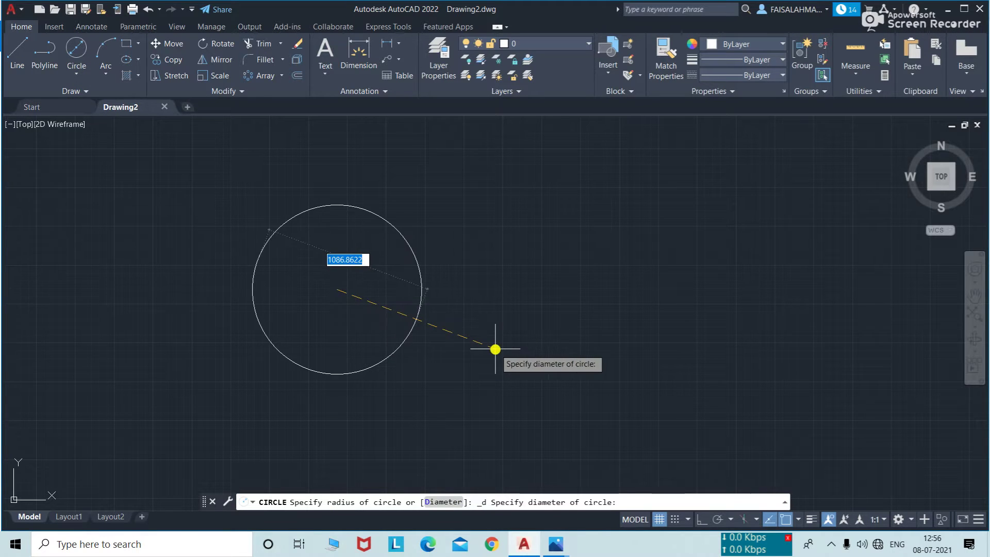
type("500")
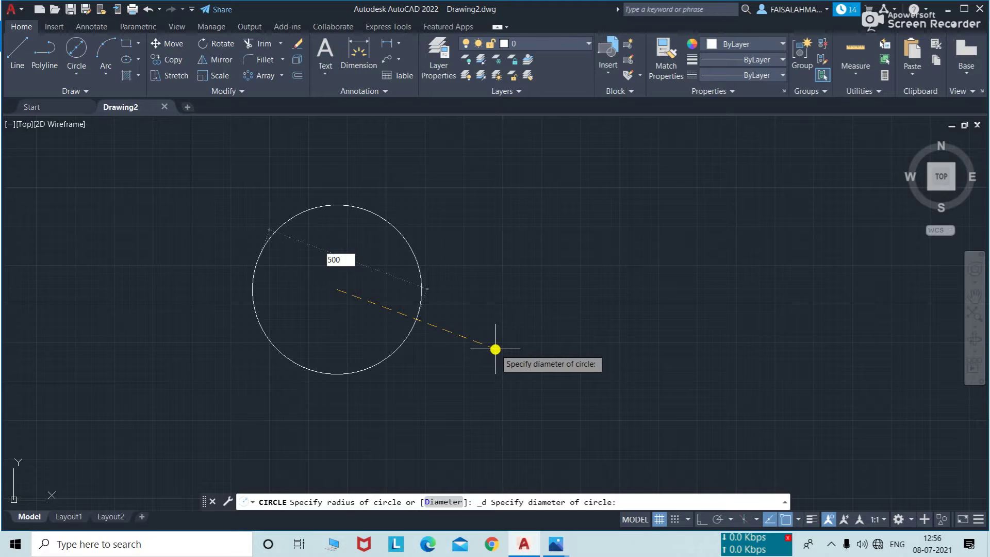
key("Return")
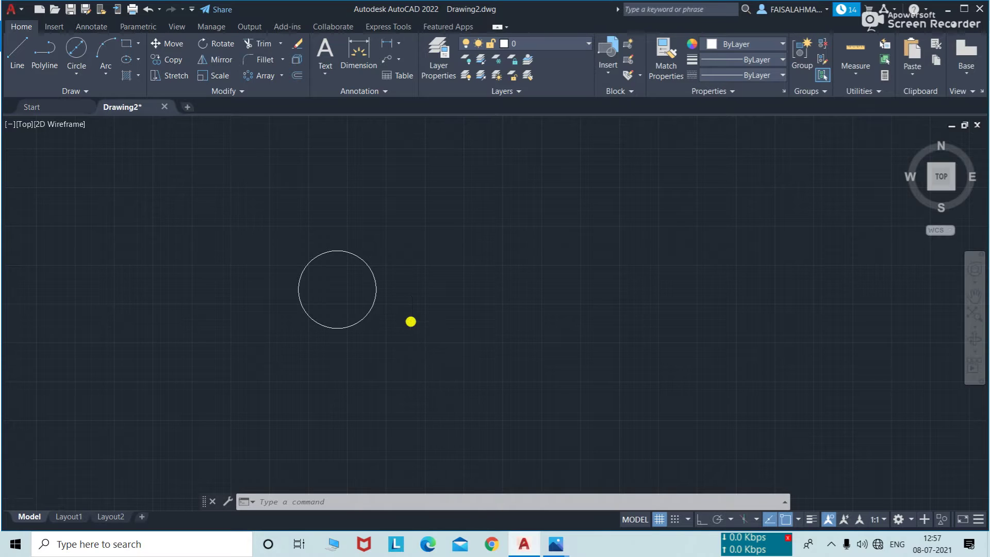
- Zoom and pan to centre the circle in view, then compare with the reference picture
scroll(410, 321, "up", 2)
scroll(410, 322, "up", 2)
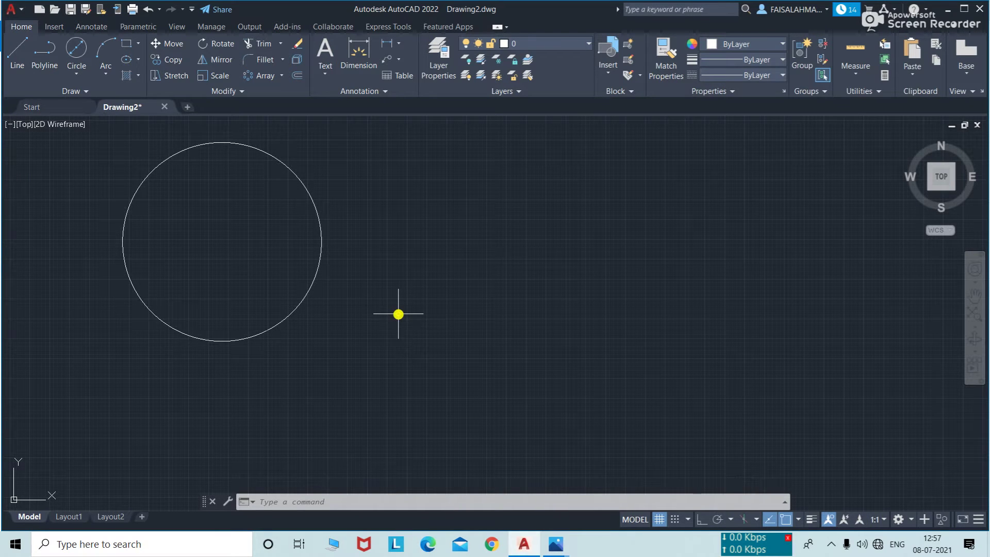
scroll(398, 315, "up", 2)
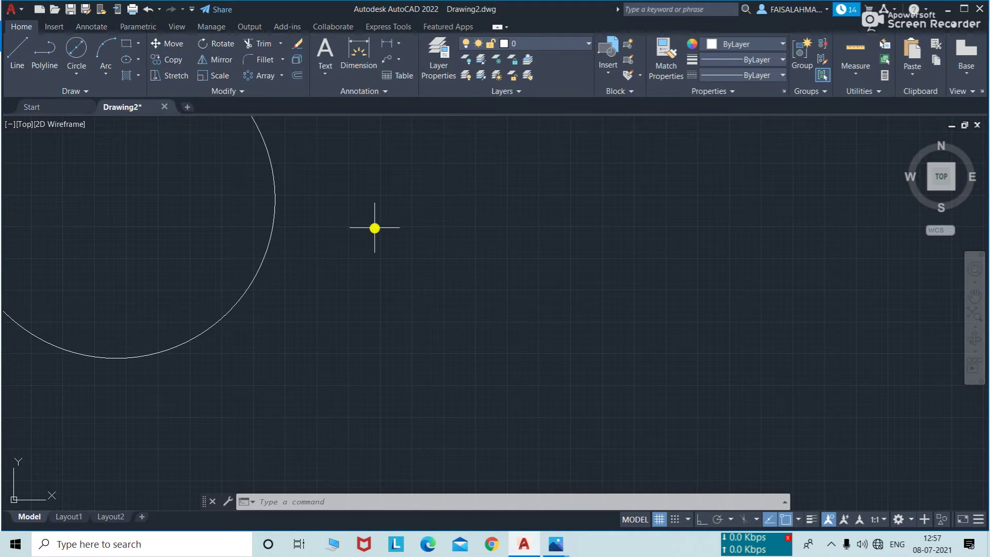
middle_click_drag(375, 232, 602, 302)
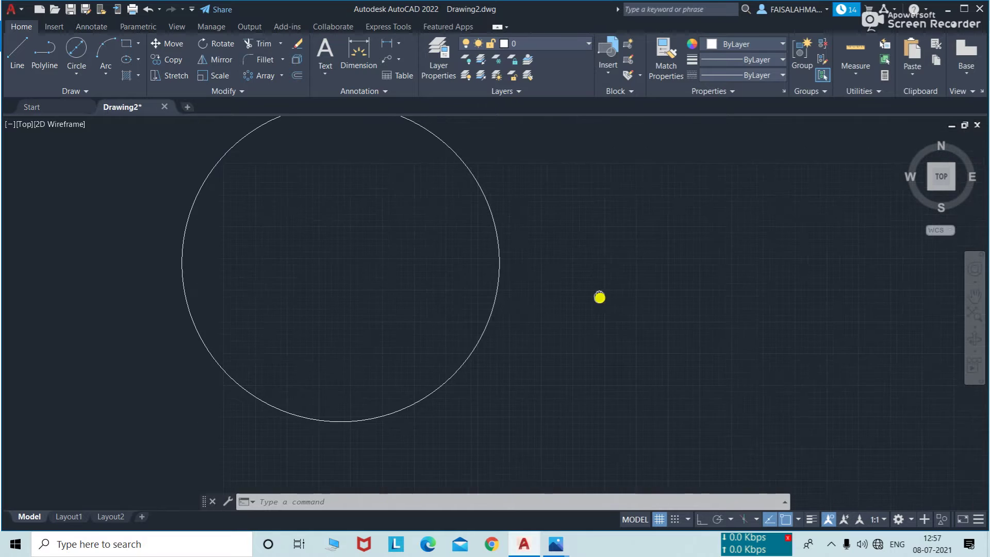
mouse_move(438, 306)
middle_mouse_down()
mouse_move(474, 409)
mouse_move(479, 338)
middle_mouse_up()
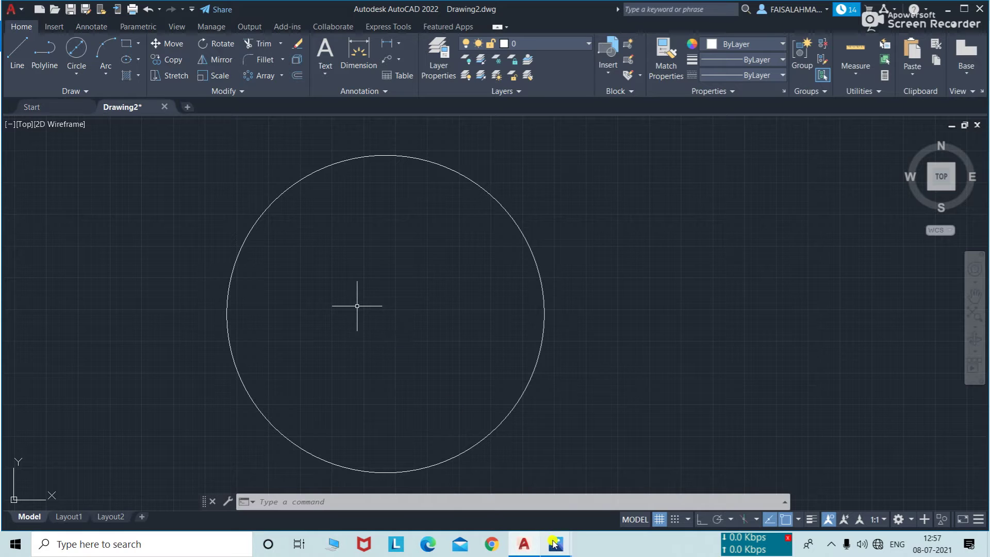
mouse_move(555, 543)
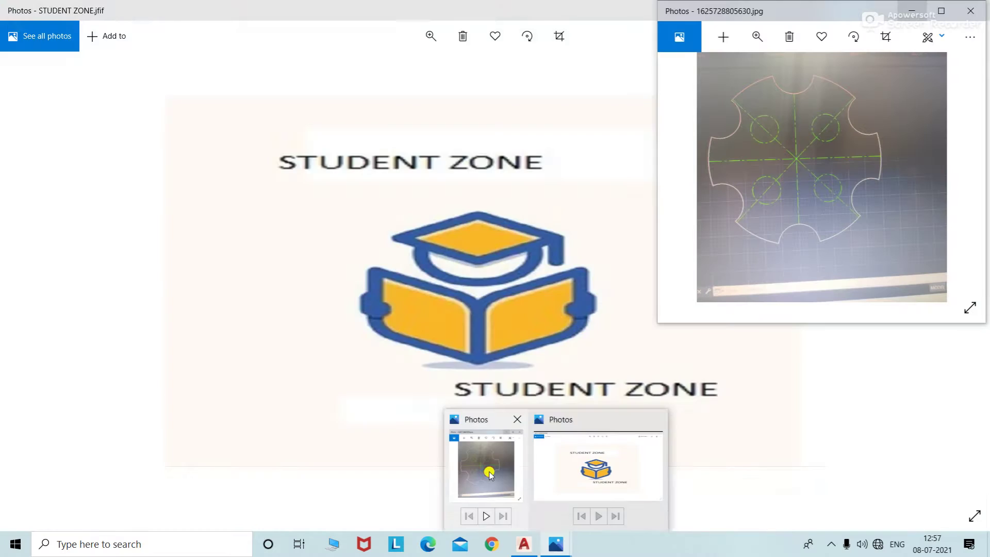
left_click(484, 427)
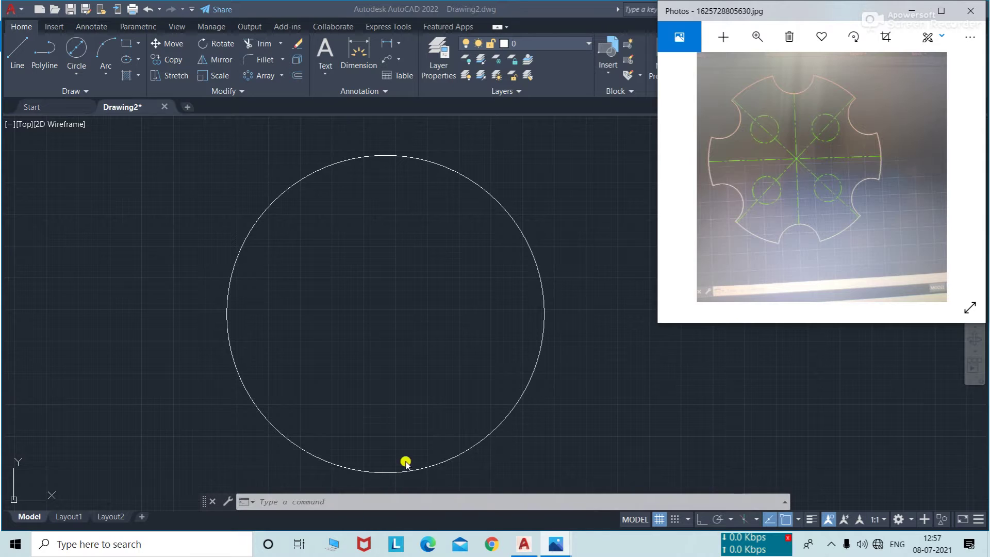
left_click(566, 379)
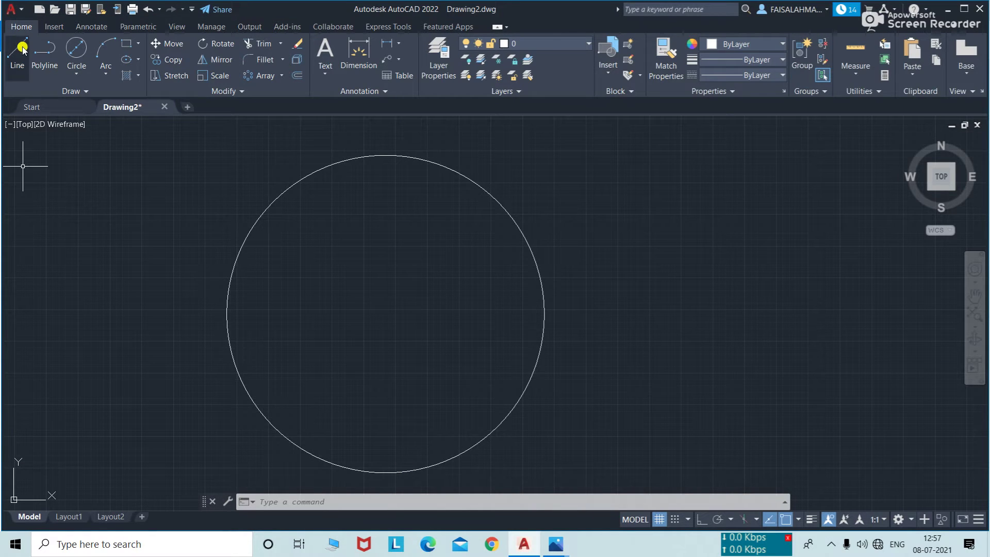
- With Ortho on, draw a vertical line from the circle's top quadrant to its bottom quadrant
left_click(635, 340)
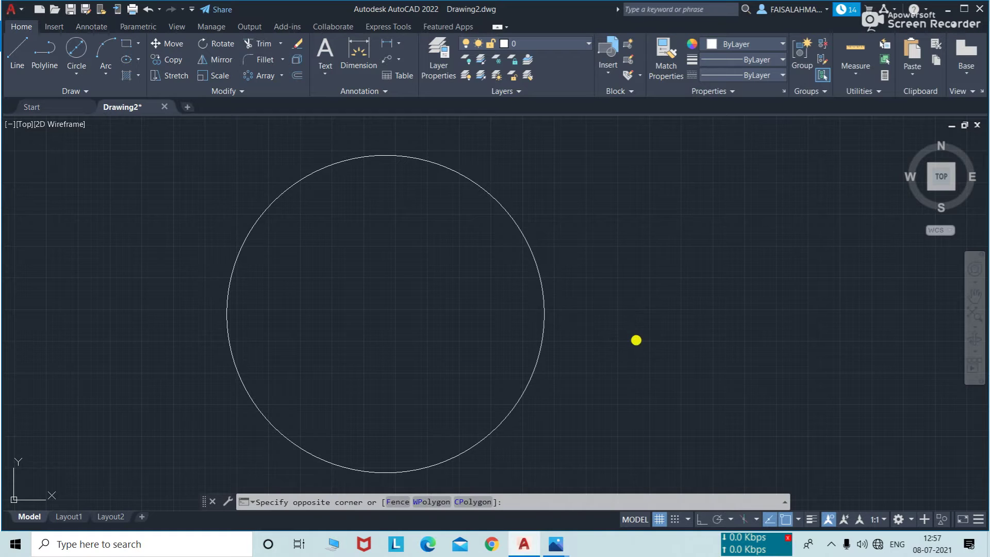
key("Escape")
type("l")
key("Return")
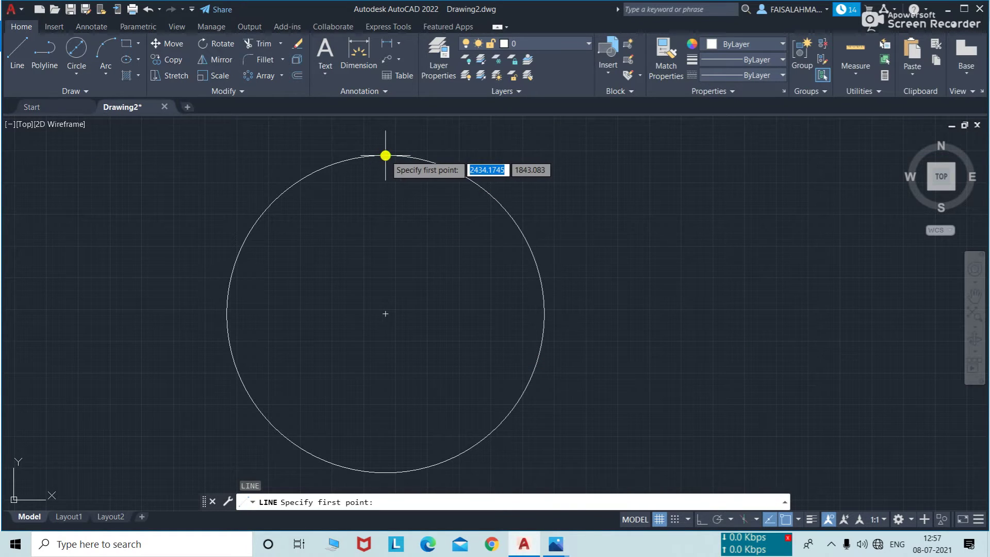
left_click(386, 155)
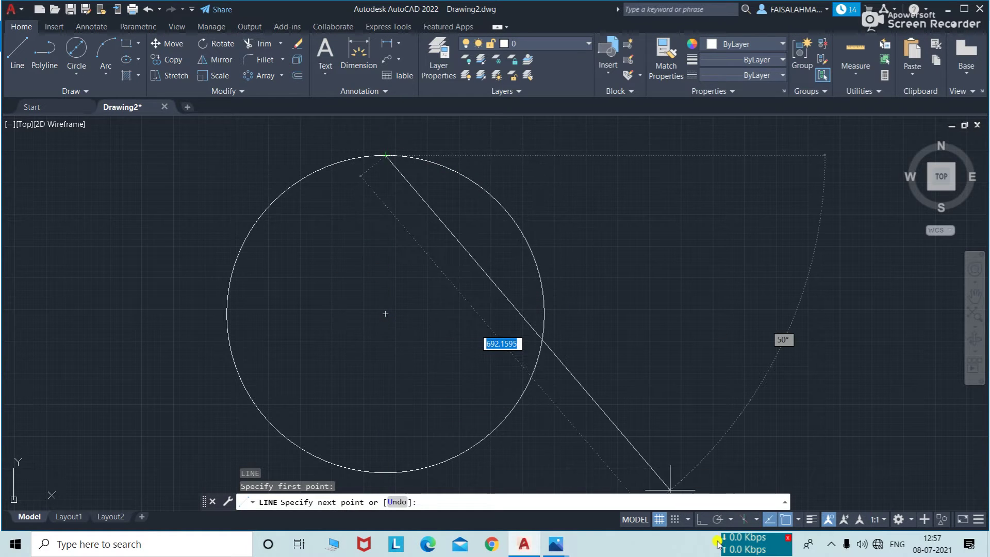
left_click(703, 518)
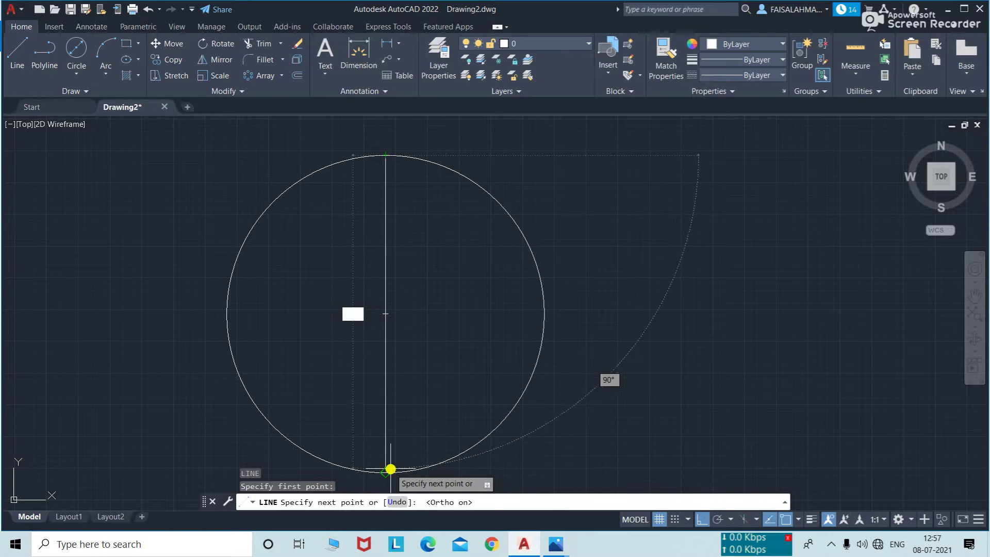
left_click(389, 469)
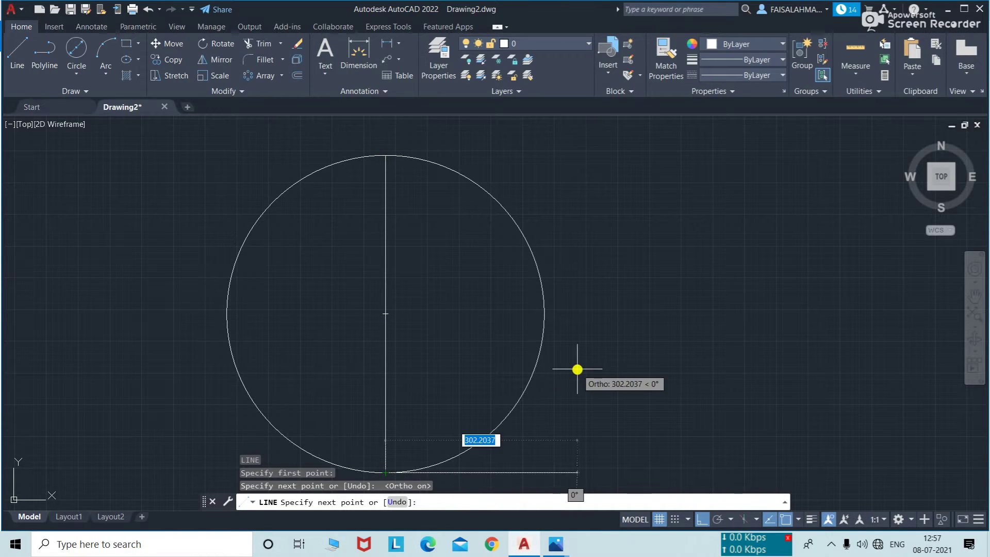
key("Return")
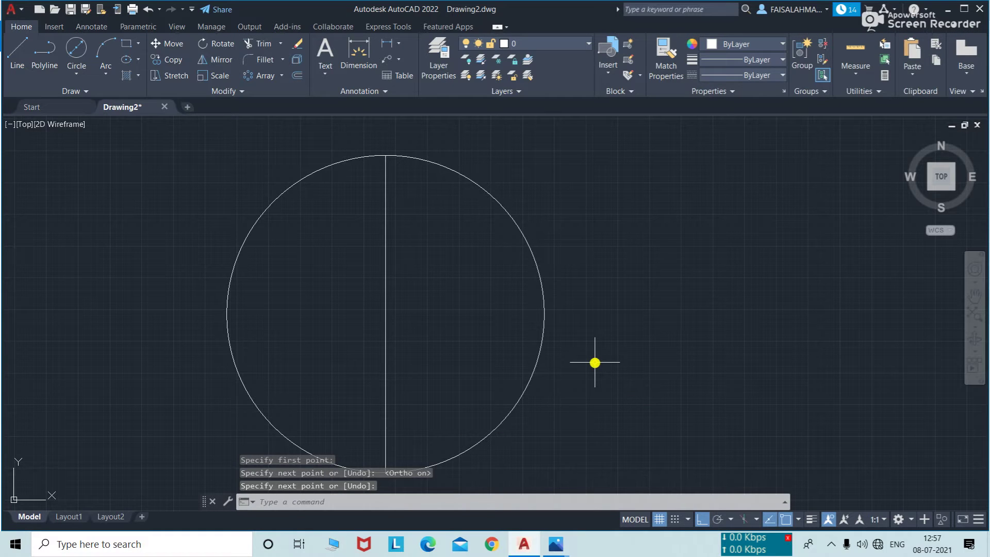
- Draw a horizontal line from the circle's left quadrant to its right quadrant
key("Return")
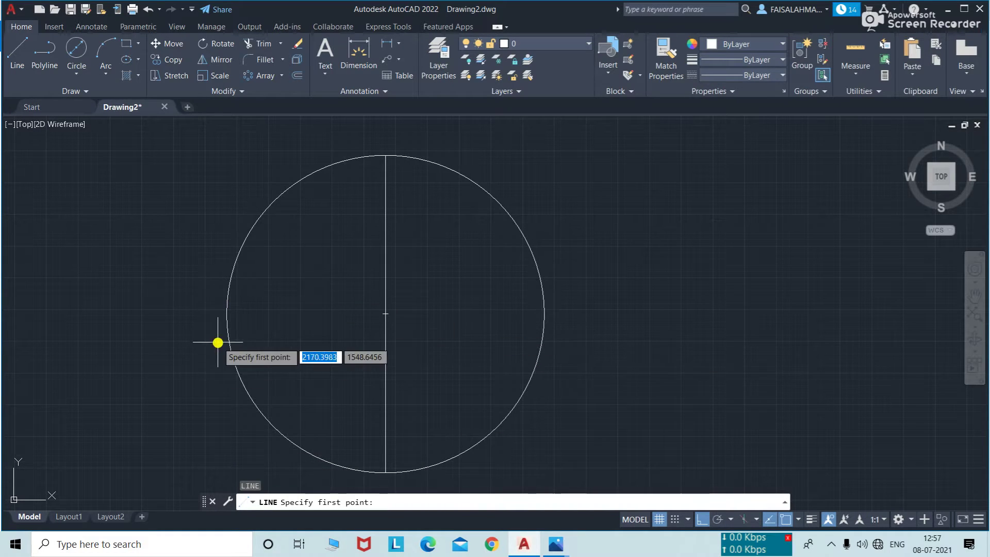
left_click(226, 314)
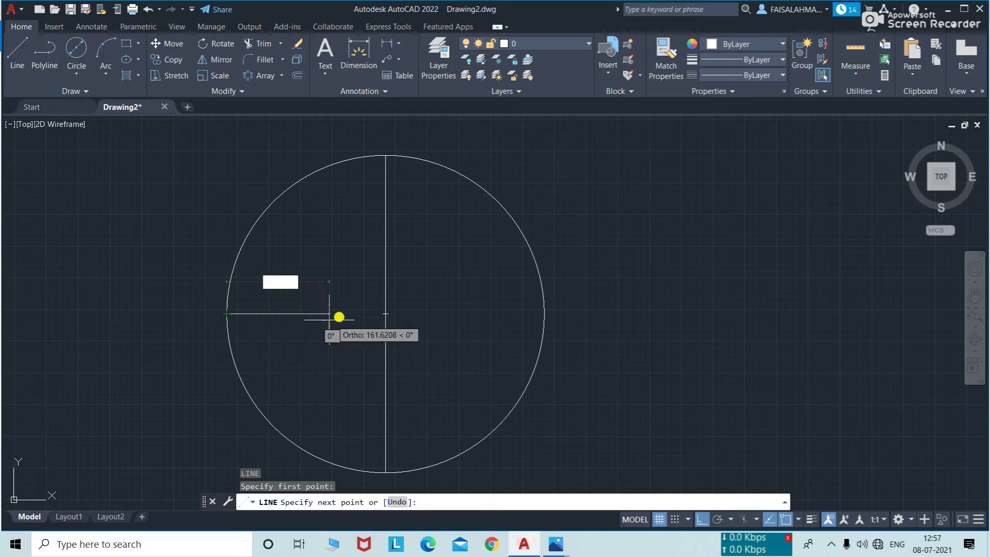
left_click(543, 313)
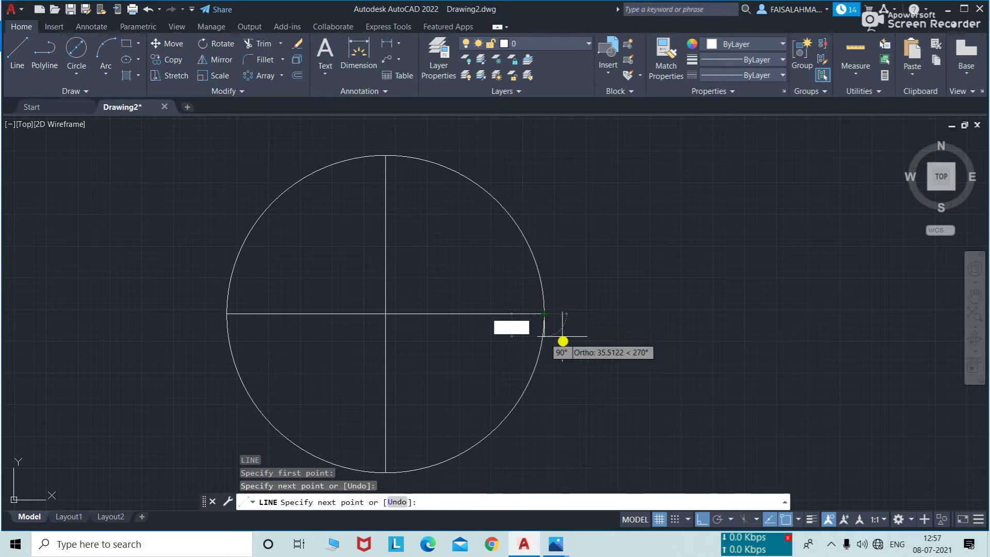
key("Return")
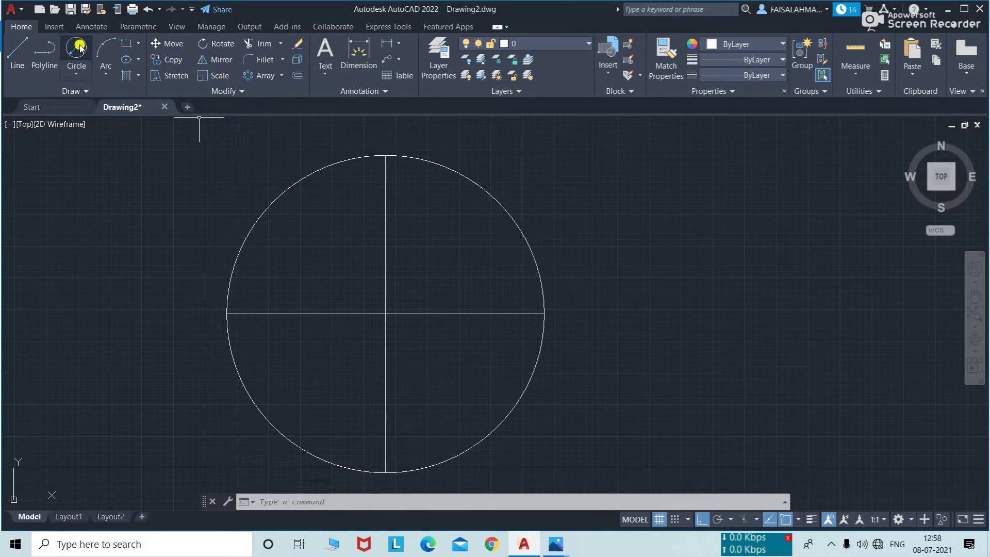
- Draw a radius-60 circle centred on the large circle's top quadrant, then check the reference photo
left_click(77, 71)
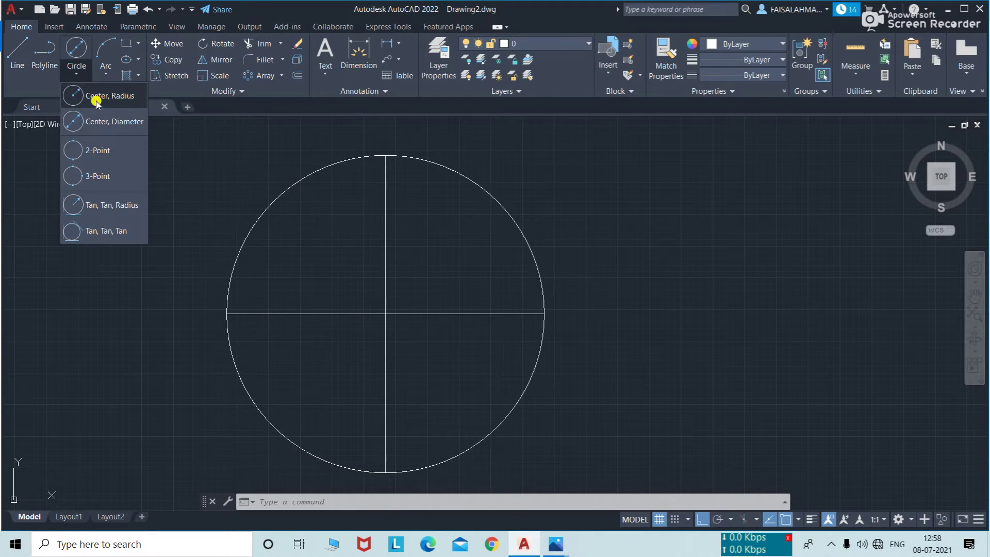
left_click(96, 98)
left_click(386, 155)
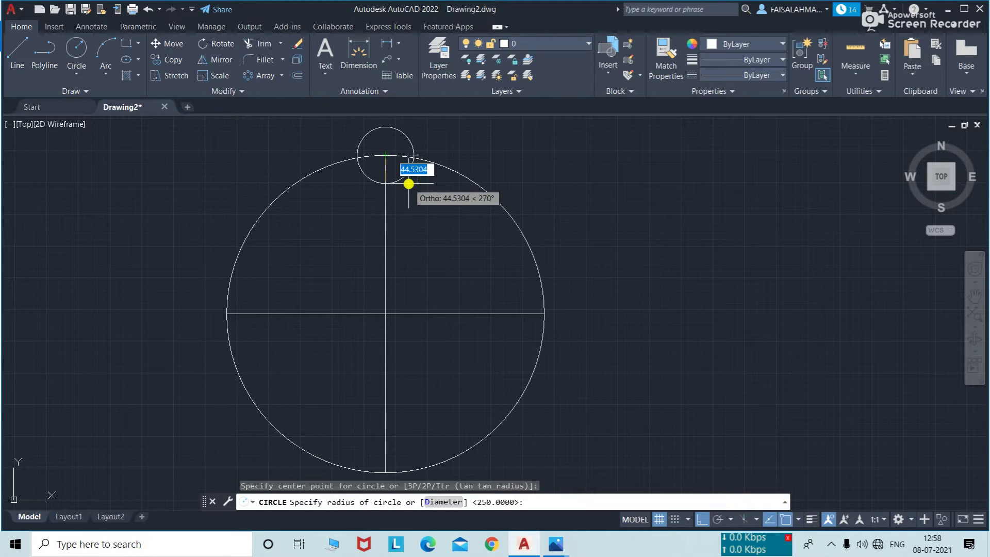
type("60")
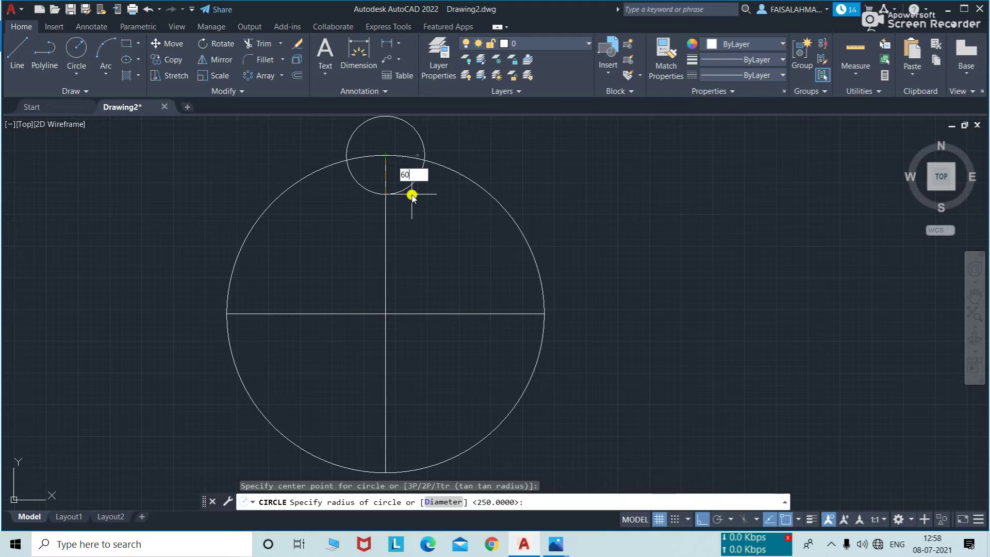
key("Return")
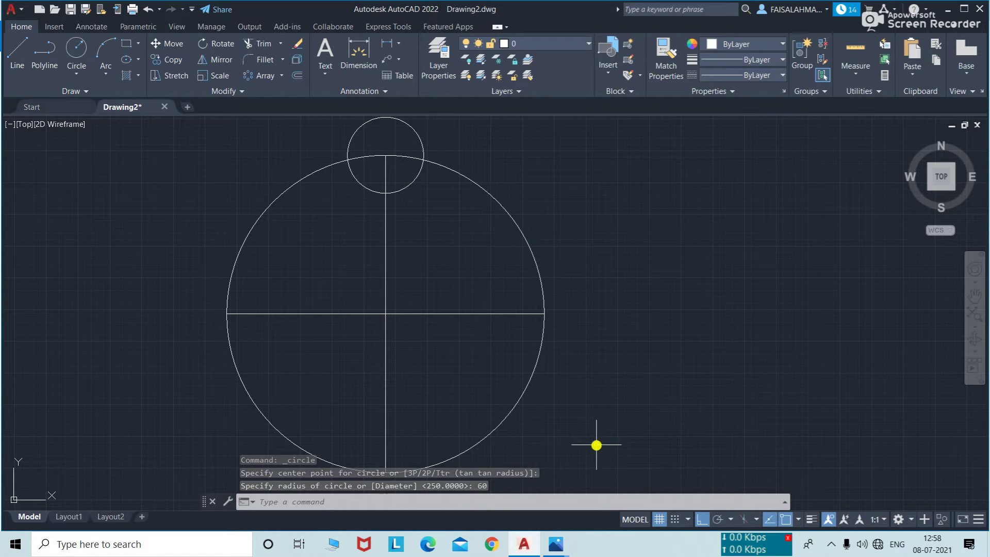
mouse_move(555, 543)
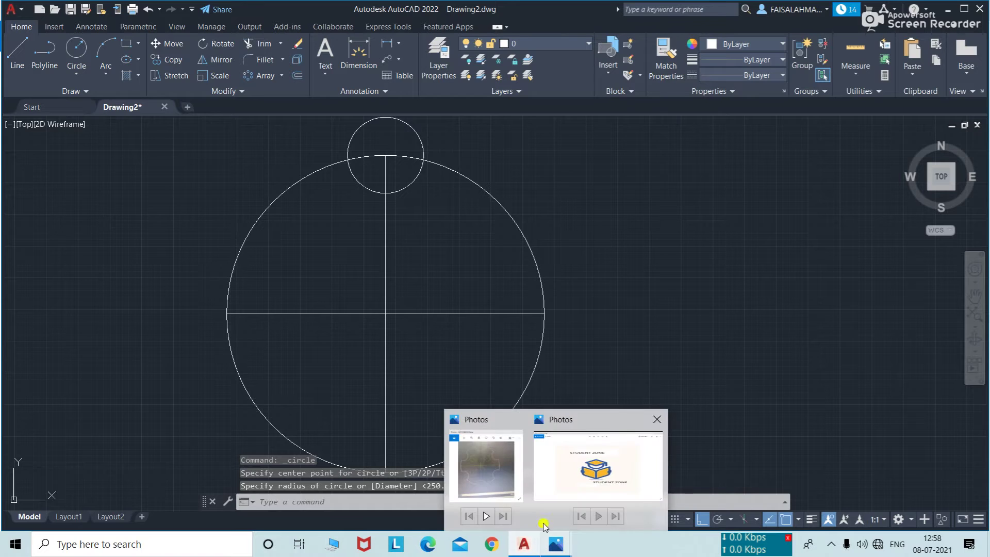
left_click(491, 456)
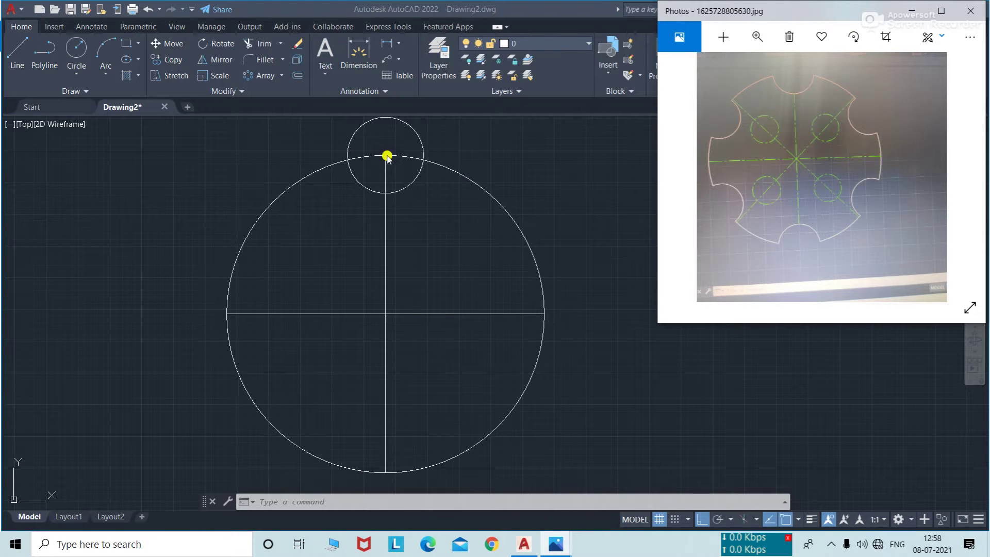
left_click(559, 161)
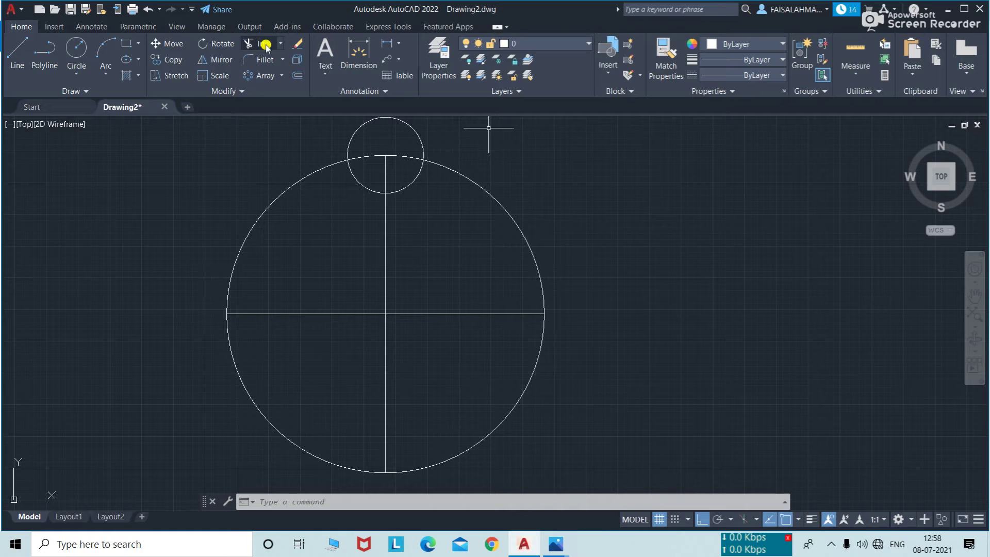
- Trim the small circle's outer arc and the large circle's arc inside it to form the top notch
type("tr")
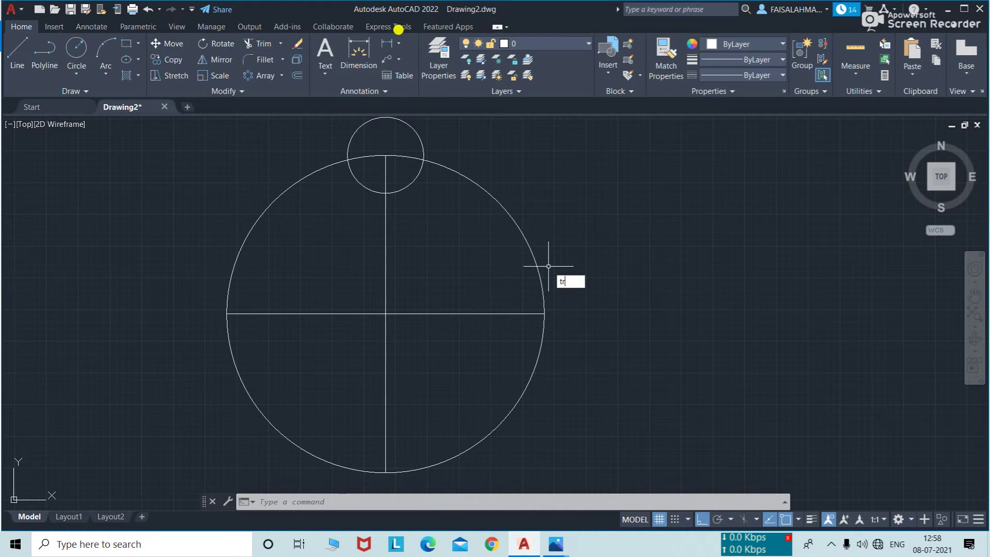
key("Return")
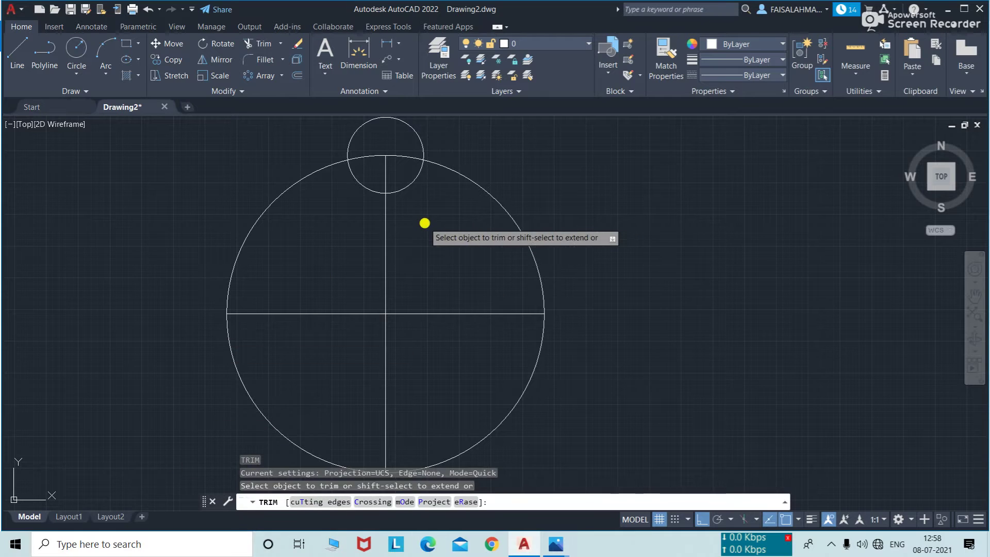
left_click(411, 127)
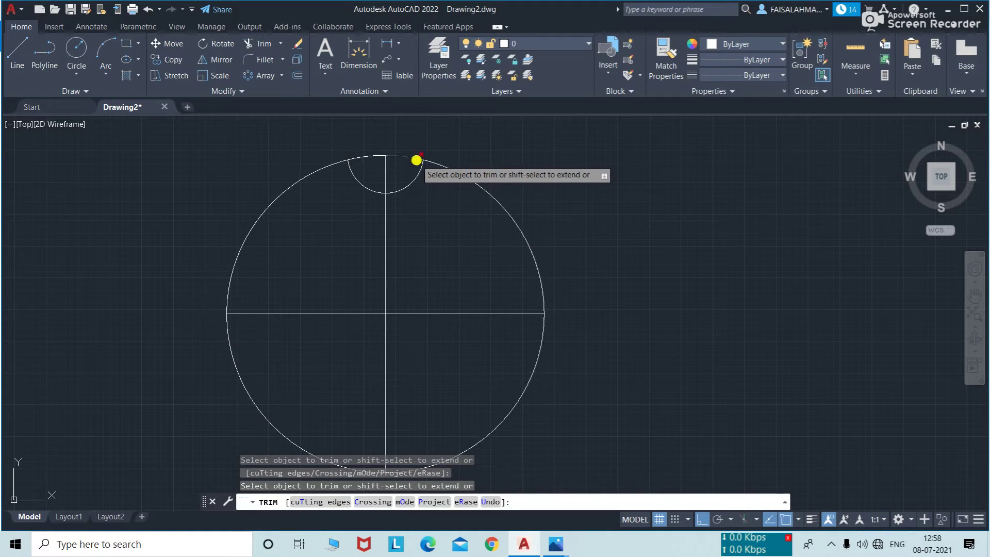
left_click(421, 164)
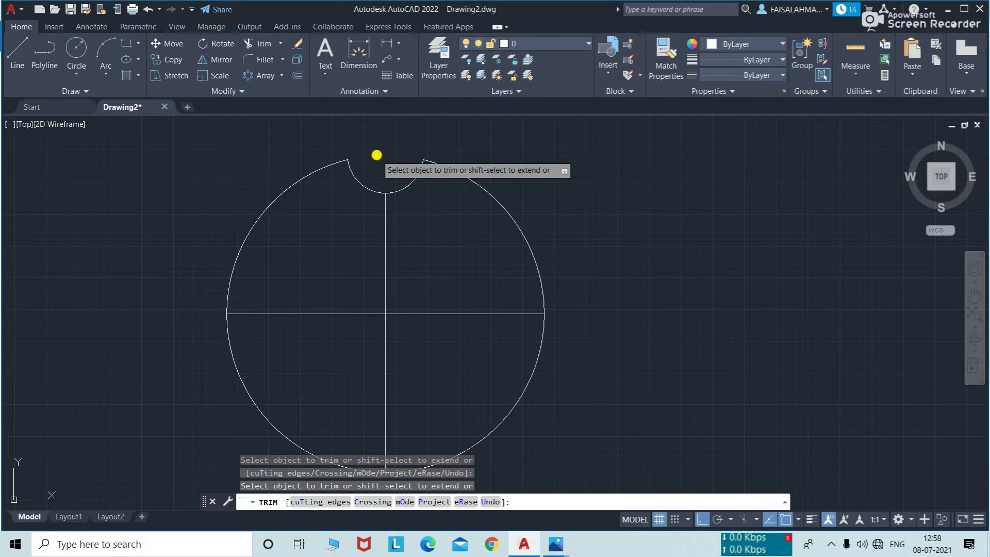
key("Return")
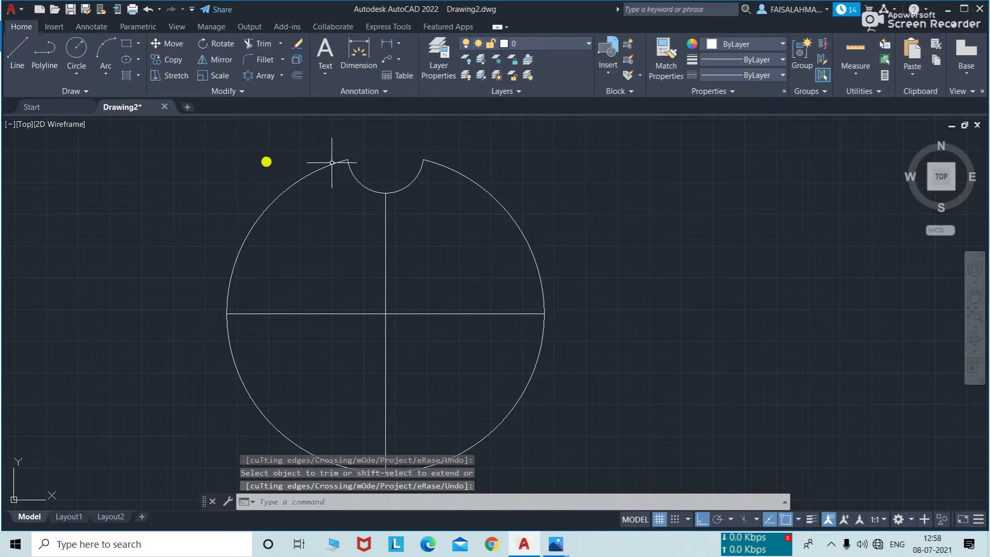
- Polar-array the top notch arc around the plate centre with 6 items
left_click(281, 76)
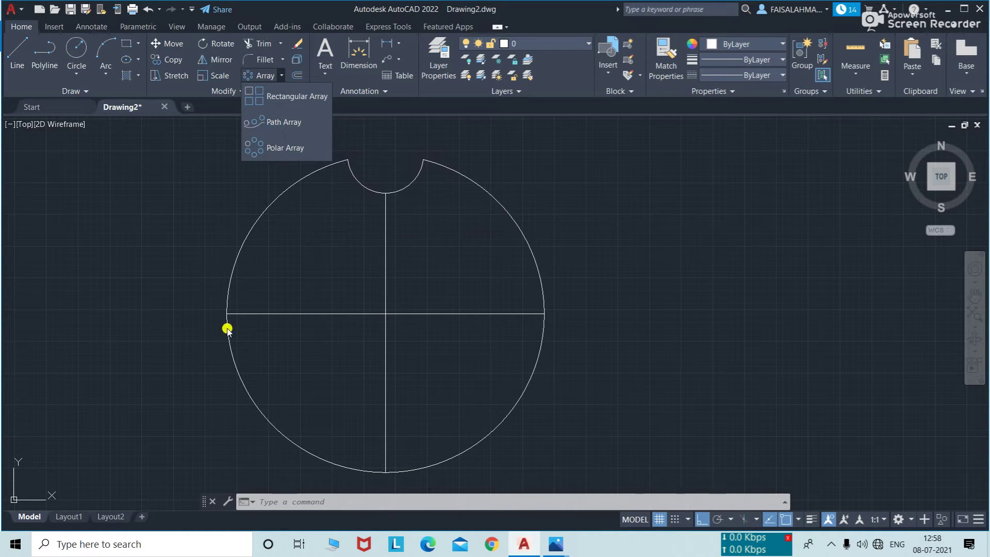
left_click(253, 153)
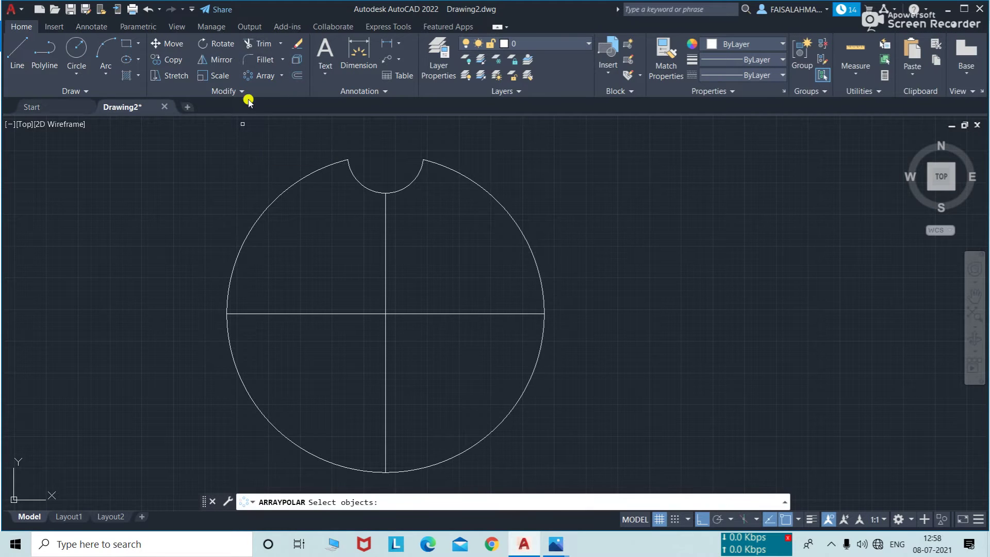
left_click(359, 184)
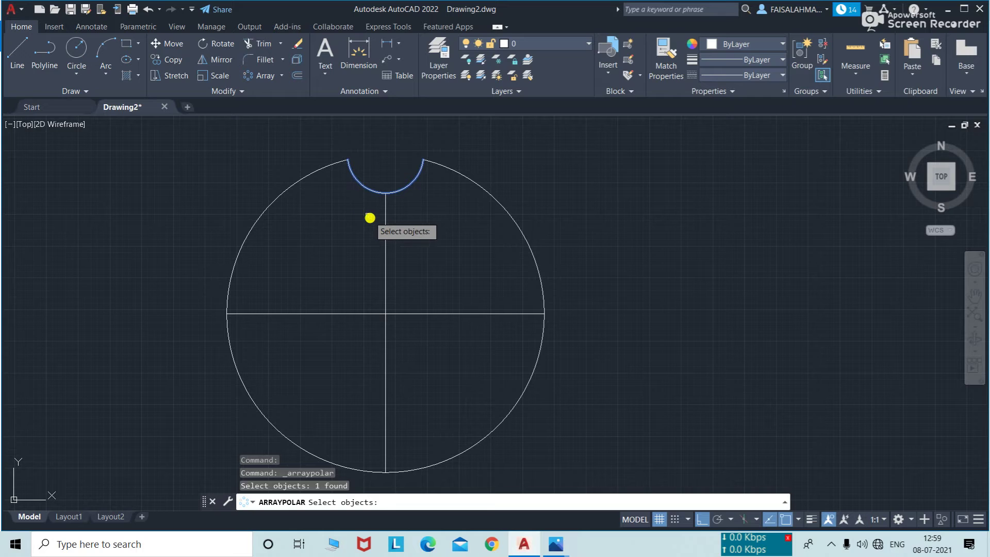
key("Return")
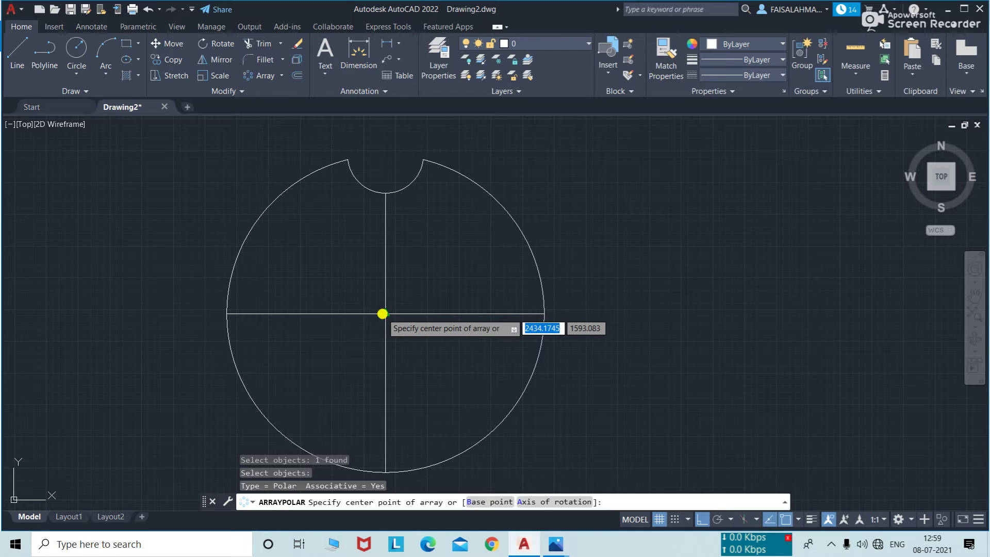
left_click(382, 311)
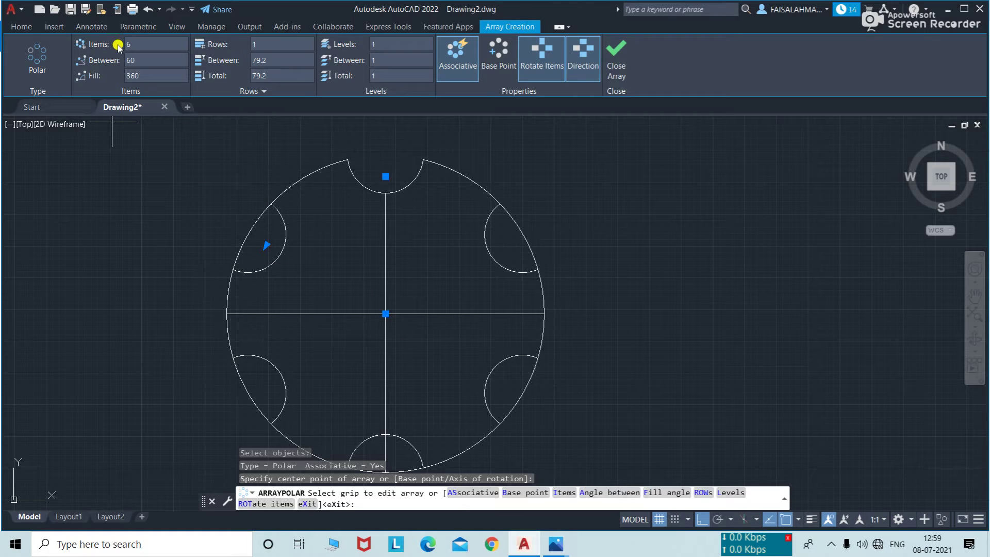
type("6")
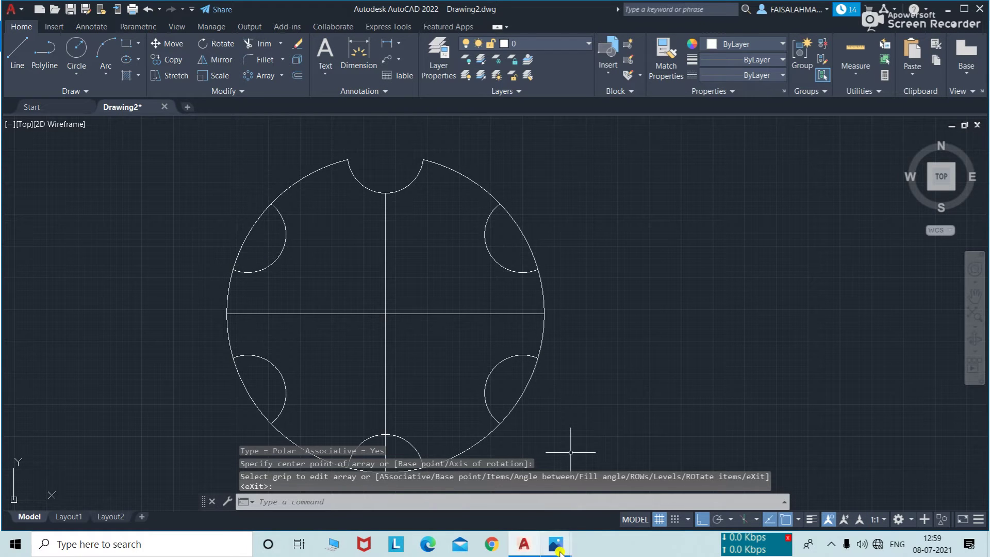
mouse_move(555, 543)
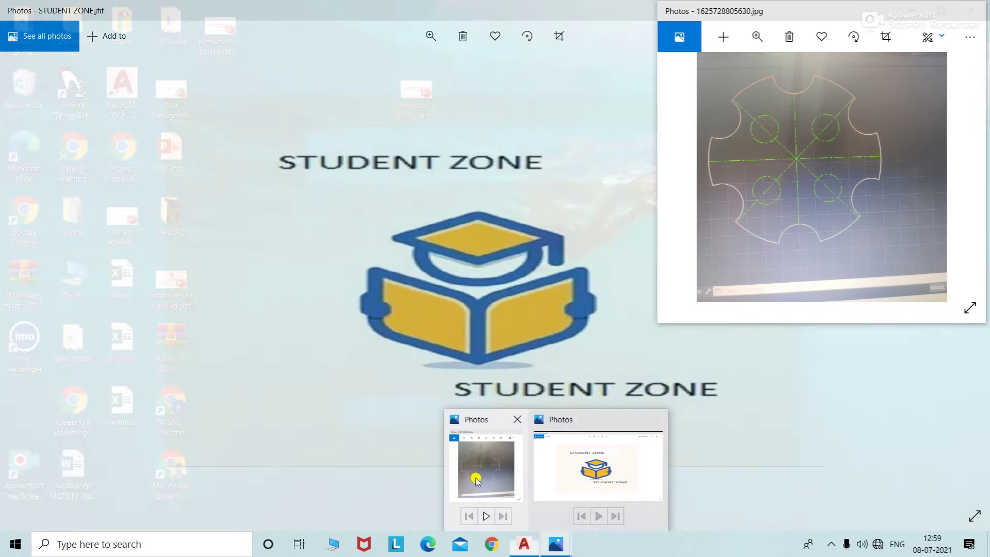
left_click(476, 479)
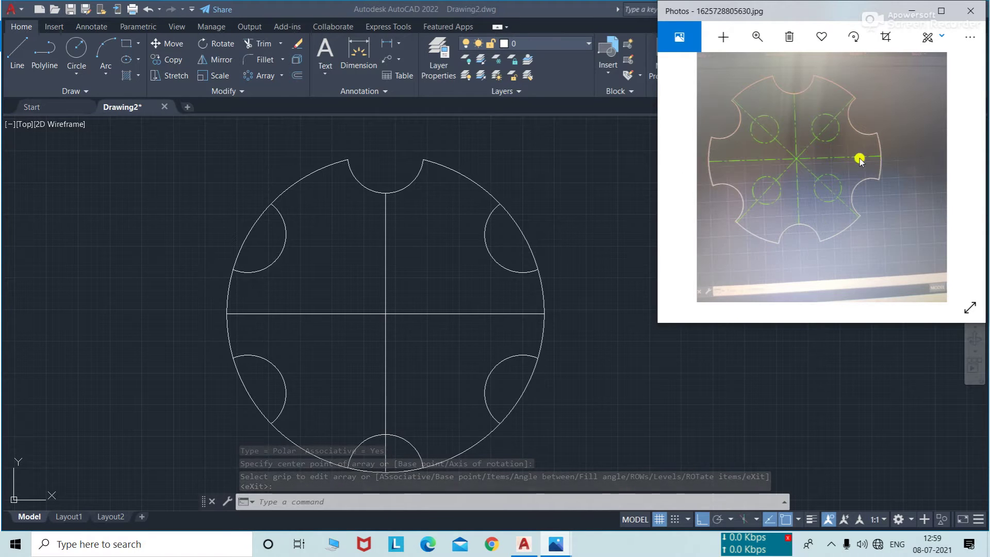
left_click(572, 386)
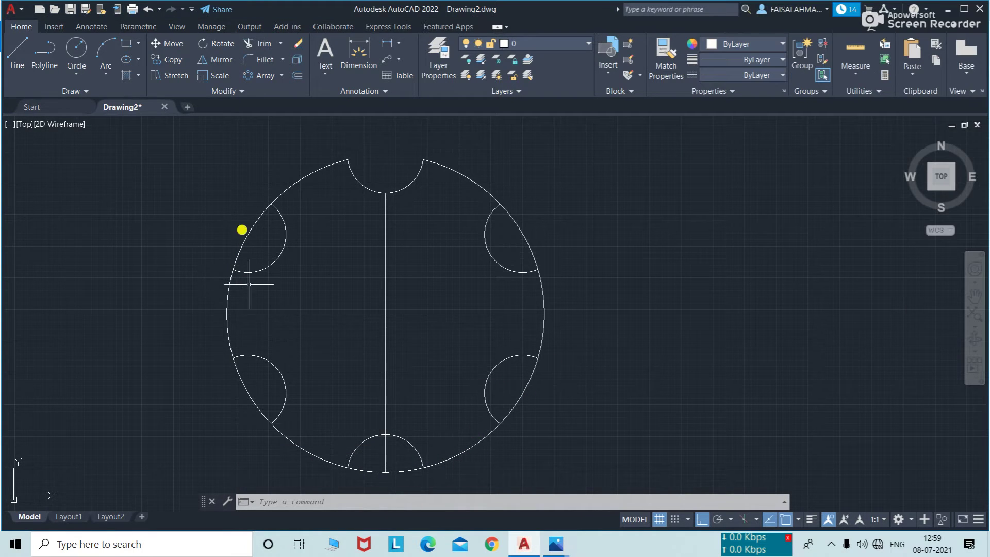
- Trim the outer circle's arcs from the upper-left, lower-left, bottom, lower-right and upper-right notches
left_click(267, 46)
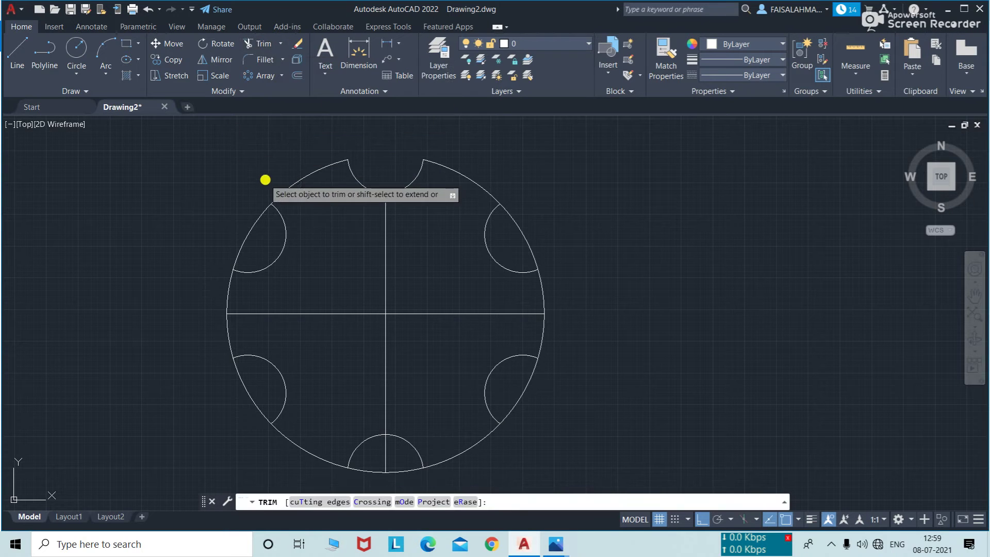
left_click(262, 215)
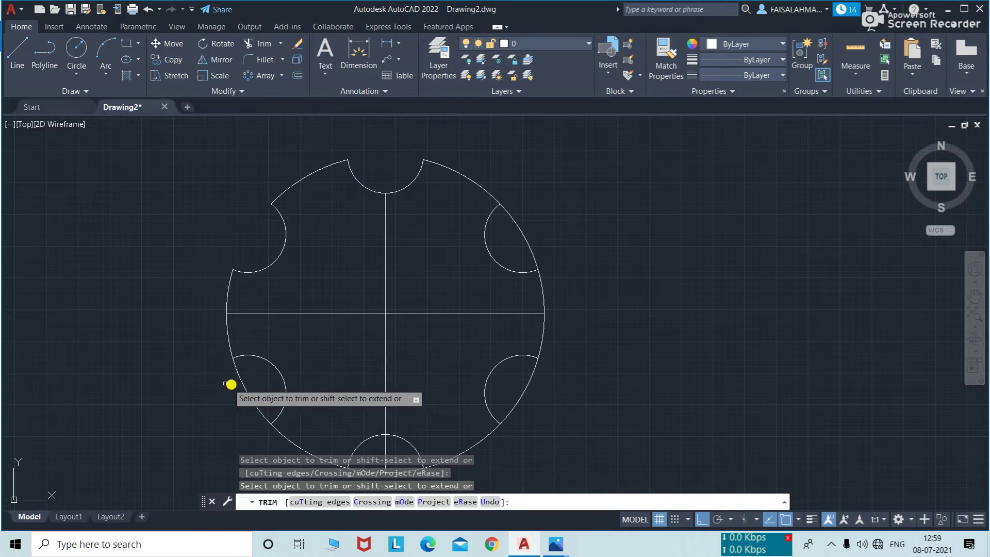
left_click(245, 385)
scroll(283, 375, "down", 2)
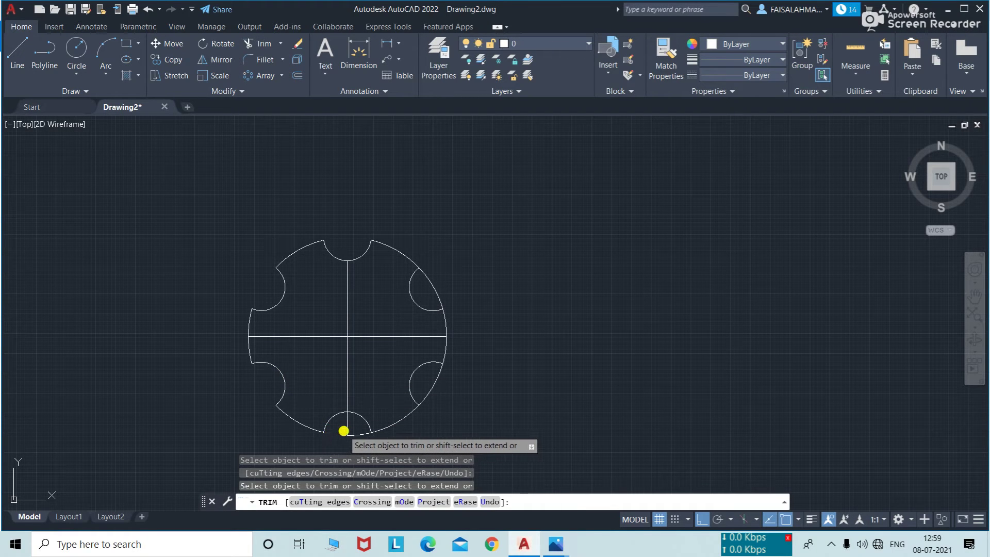
left_click(348, 429)
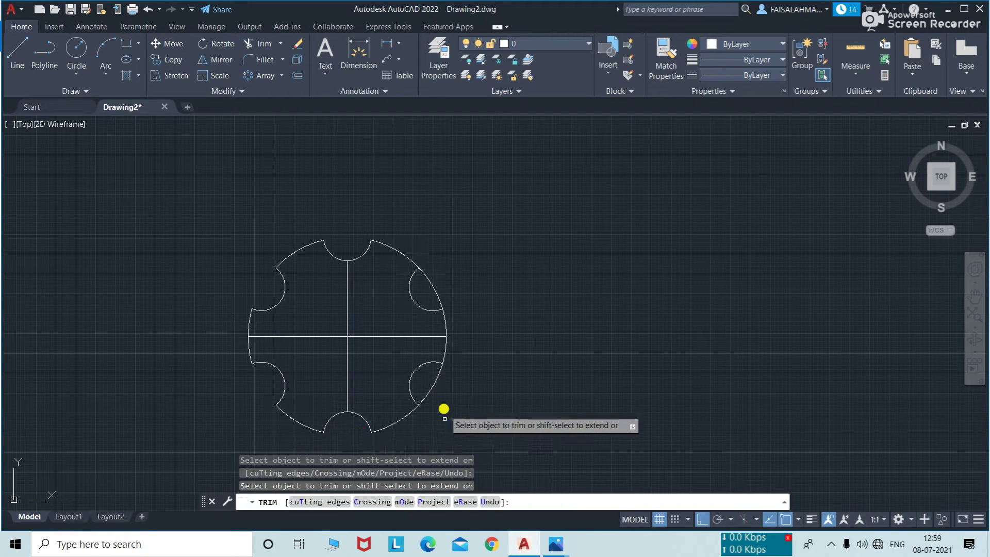
left_click(429, 390)
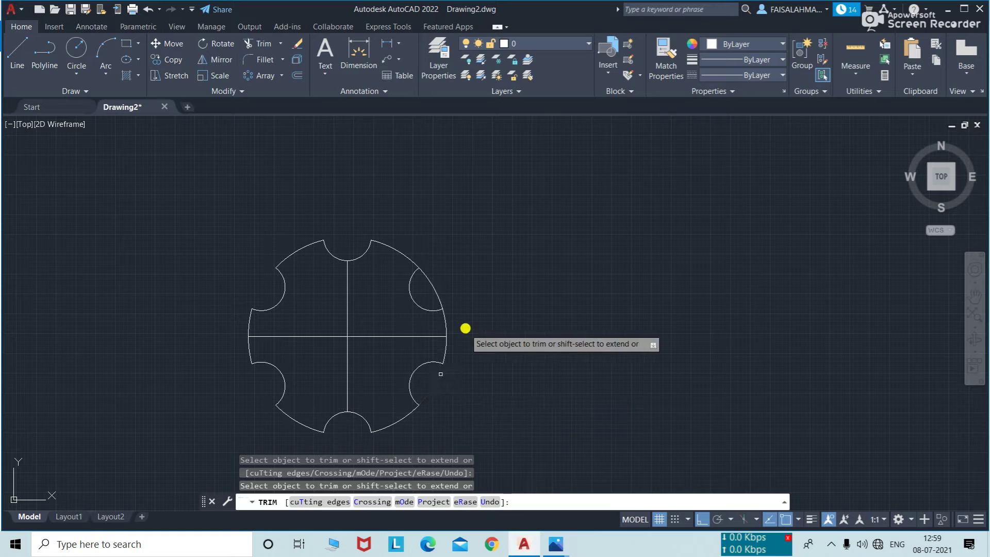
left_click(434, 291)
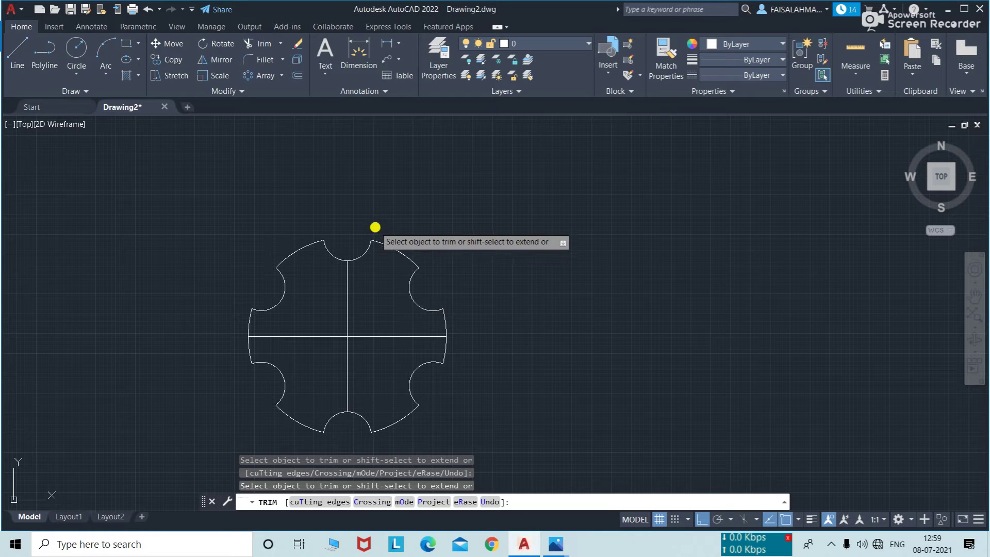
key("Return")
scroll(363, 288, "up", 2)
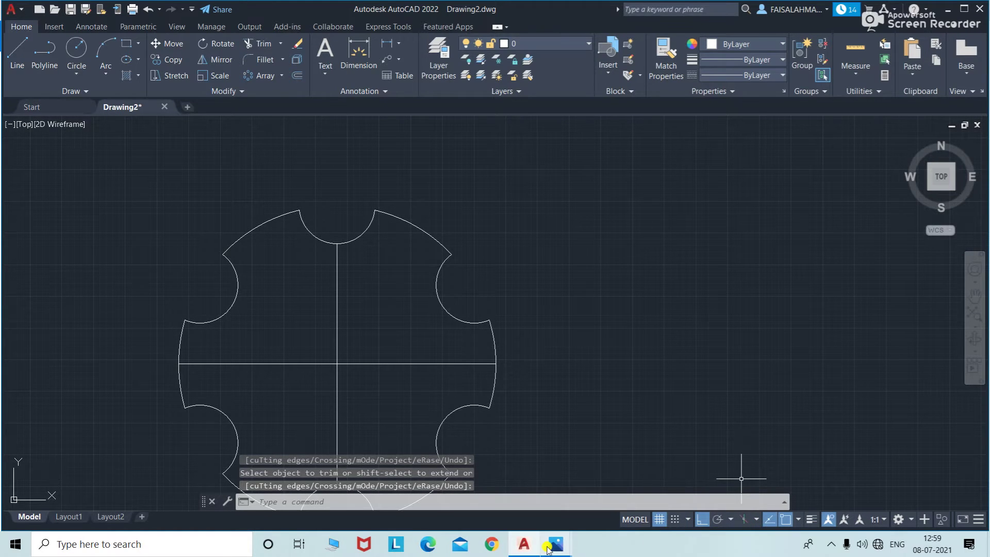
mouse_move(555, 543)
left_click(510, 479)
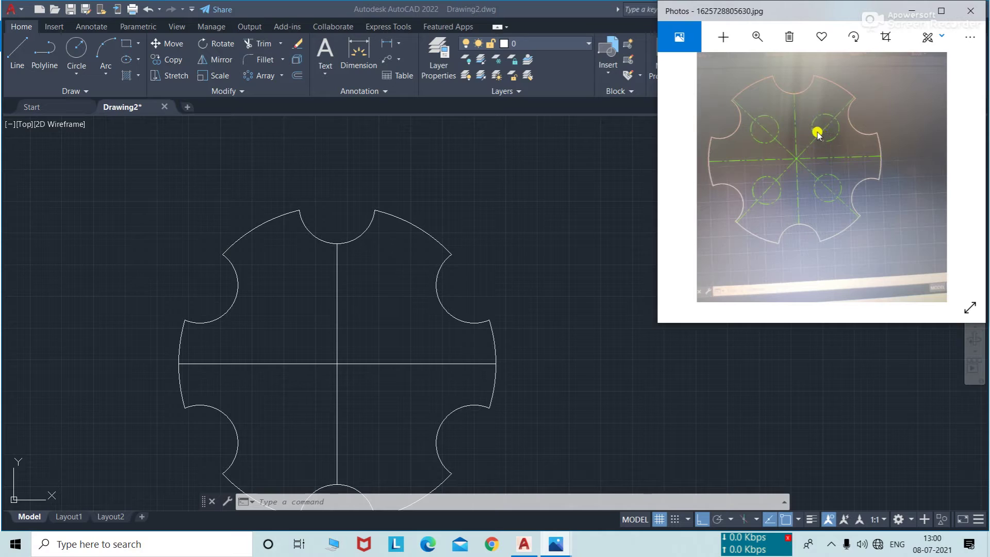
left_click(566, 227)
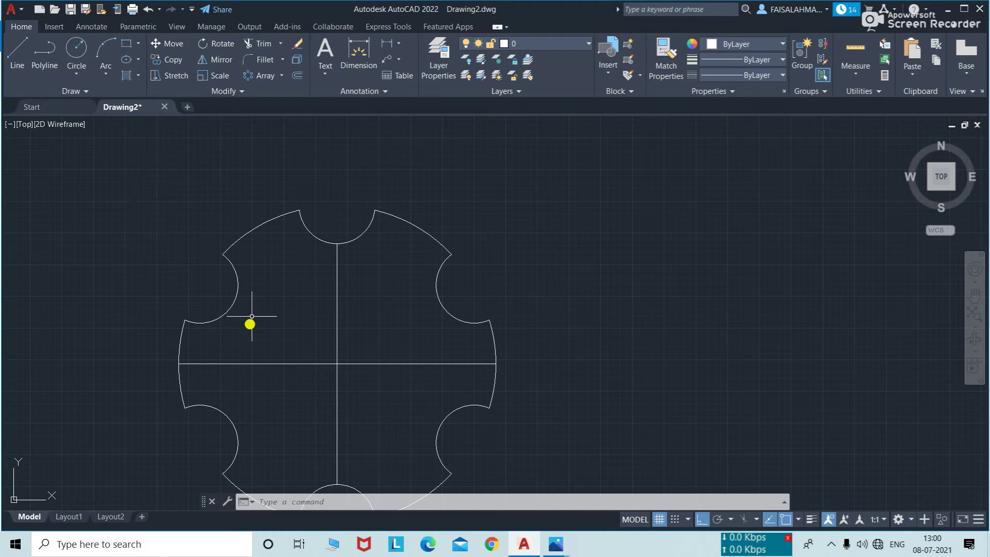
type("C")
- Draw a 250-long line at 45° from the centre-line intersection, then check the reference photo
key("Return")
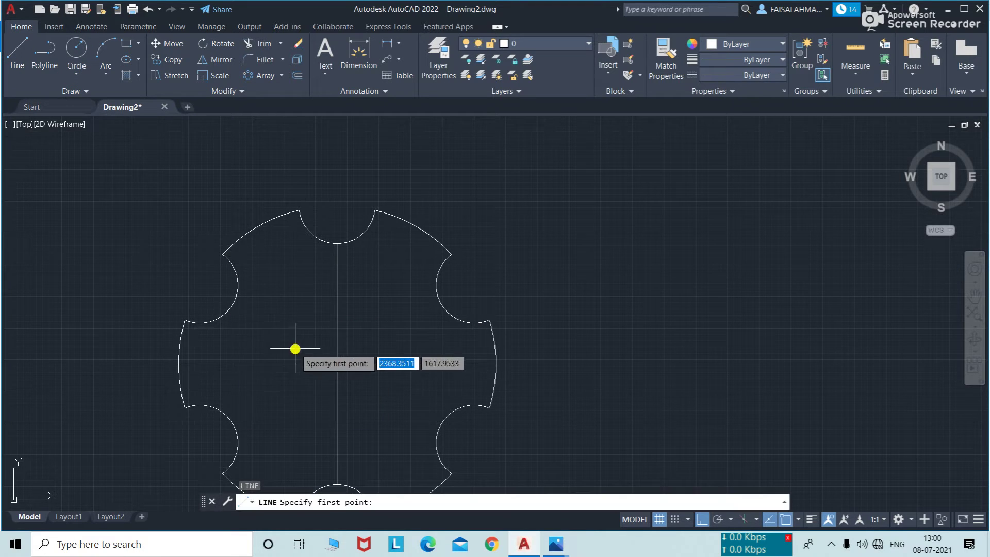
left_click(334, 365)
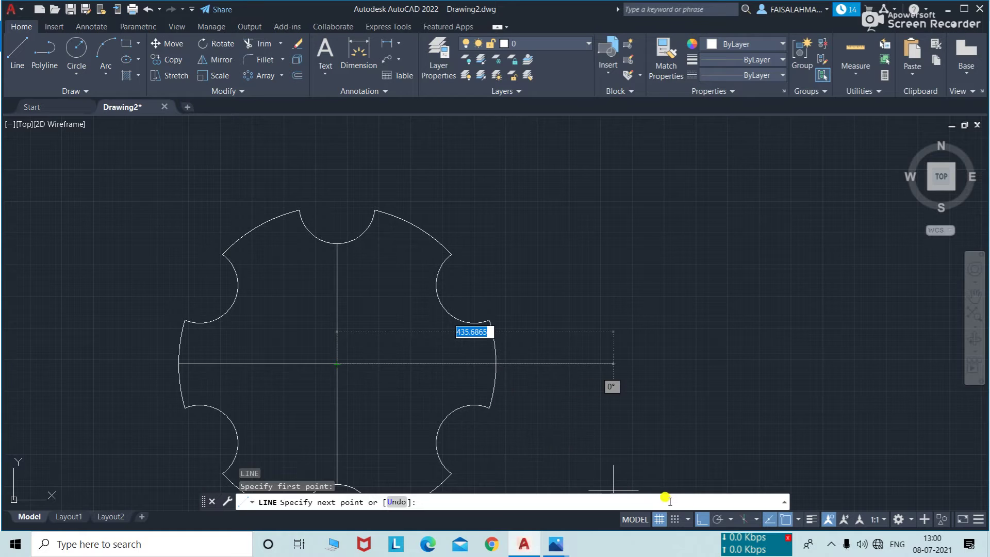
left_click(696, 519)
type("45")
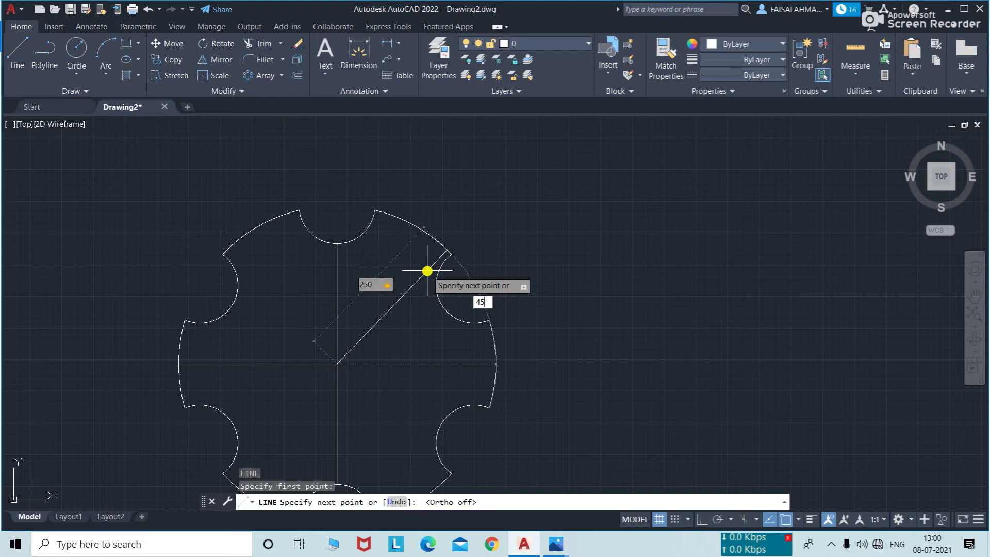
key("Return")
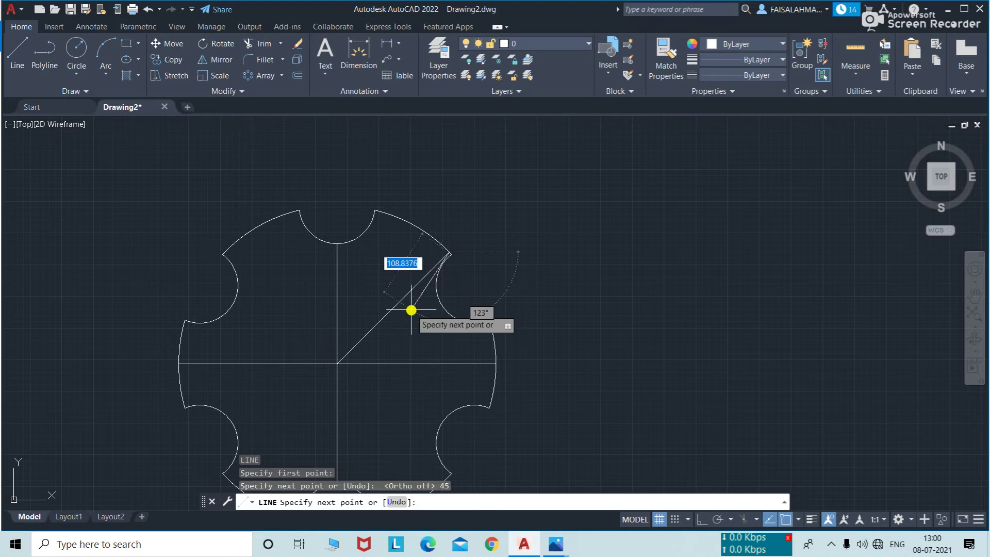
key("Escape")
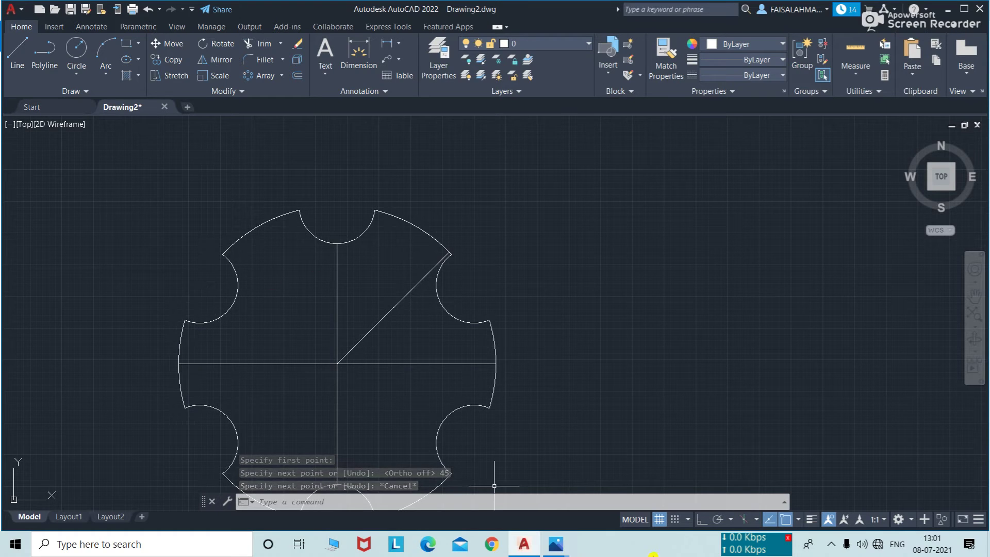
mouse_move(555, 544)
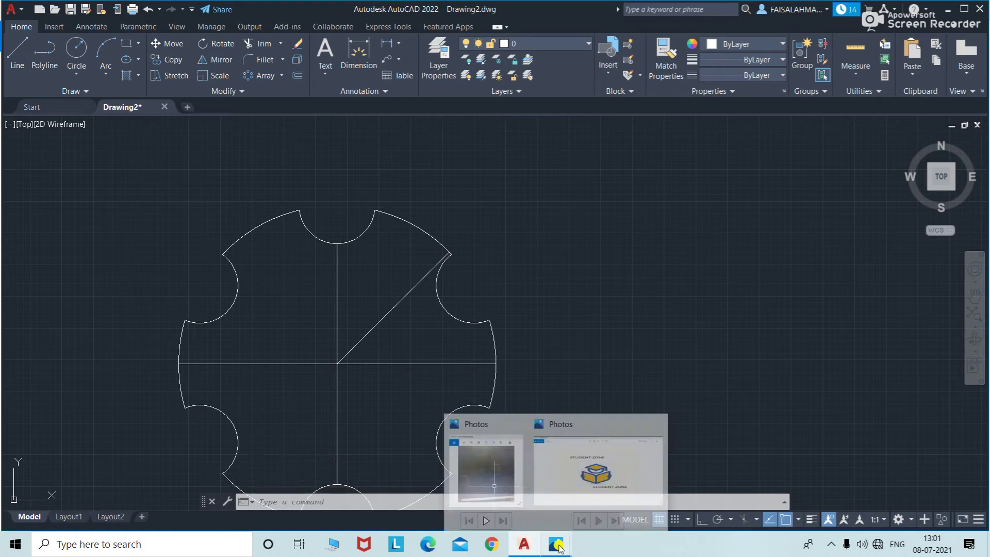
left_click(495, 481)
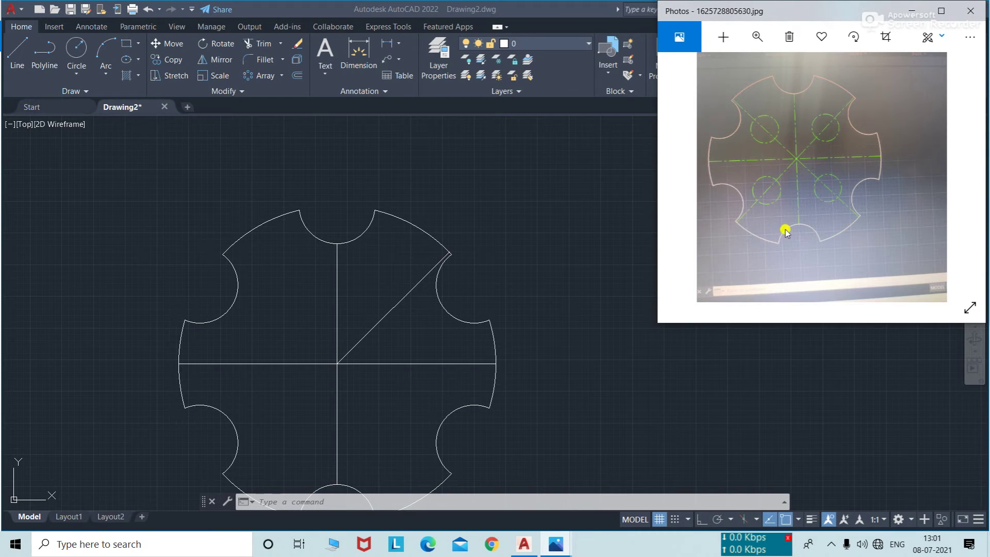
left_click(557, 447)
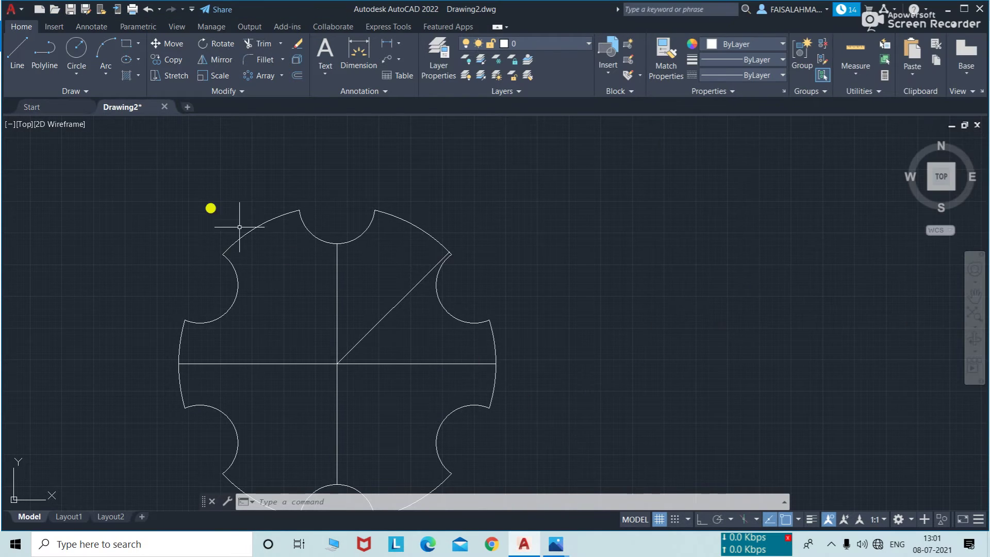
- Draw a radius-40 circle centred on the 45° diagonal line
left_click(78, 75)
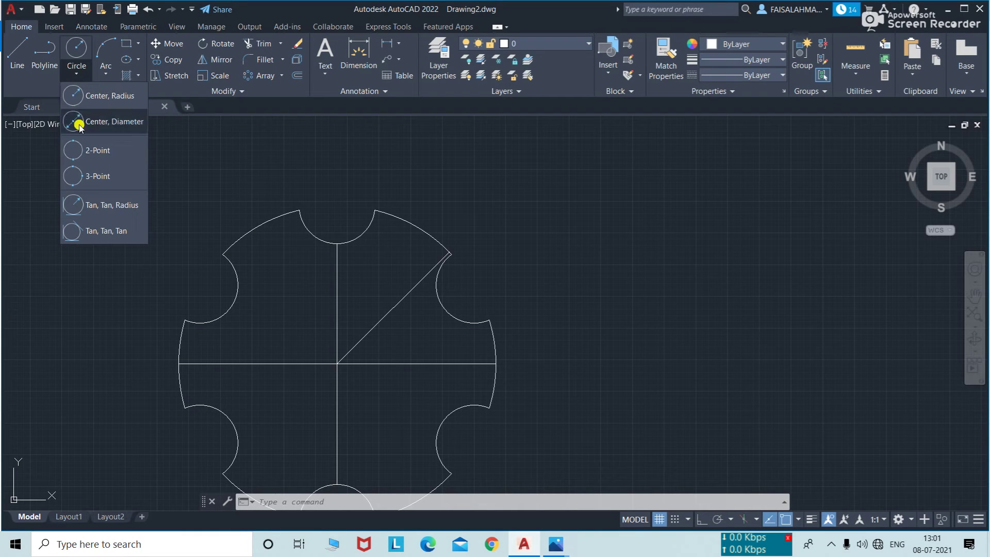
left_click(89, 96)
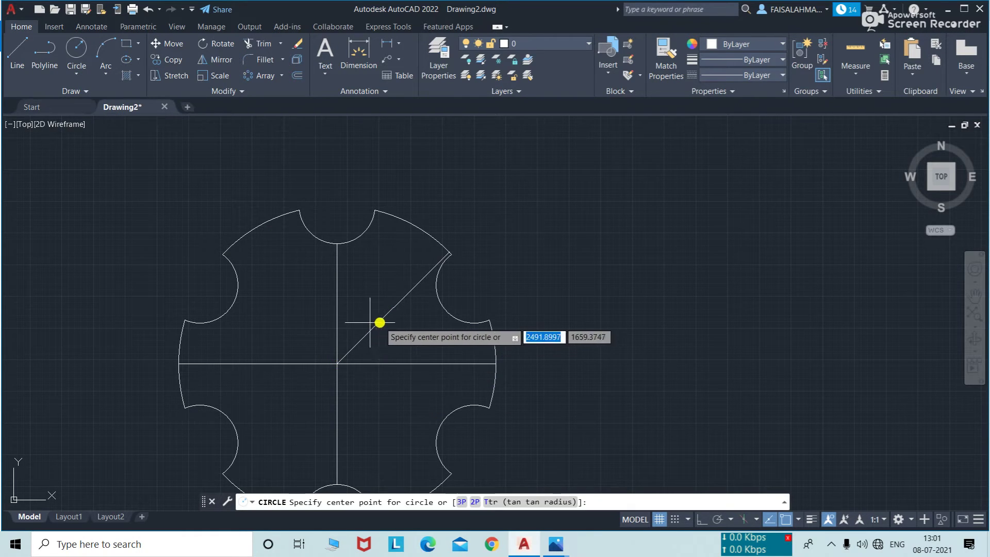
left_click(391, 309)
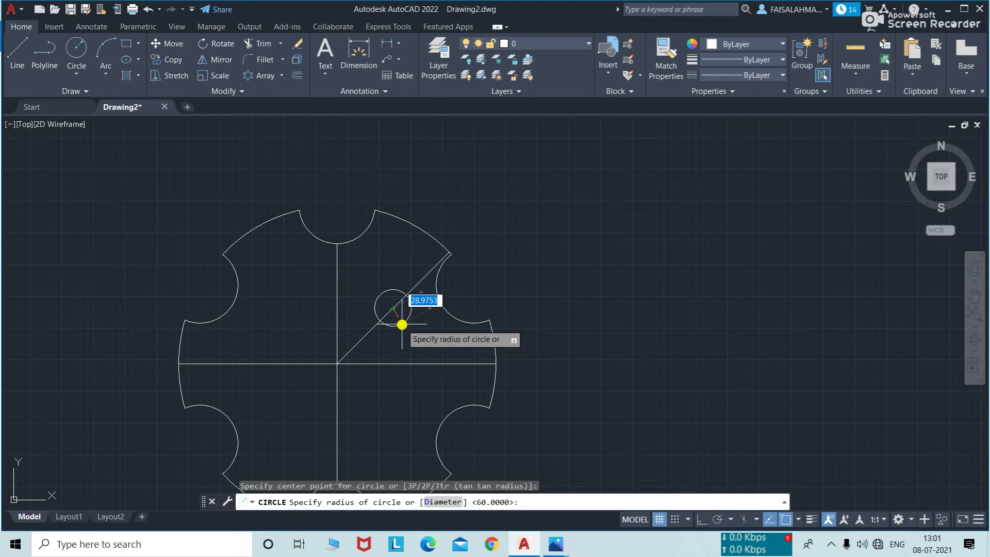
type("4")
key("Return")
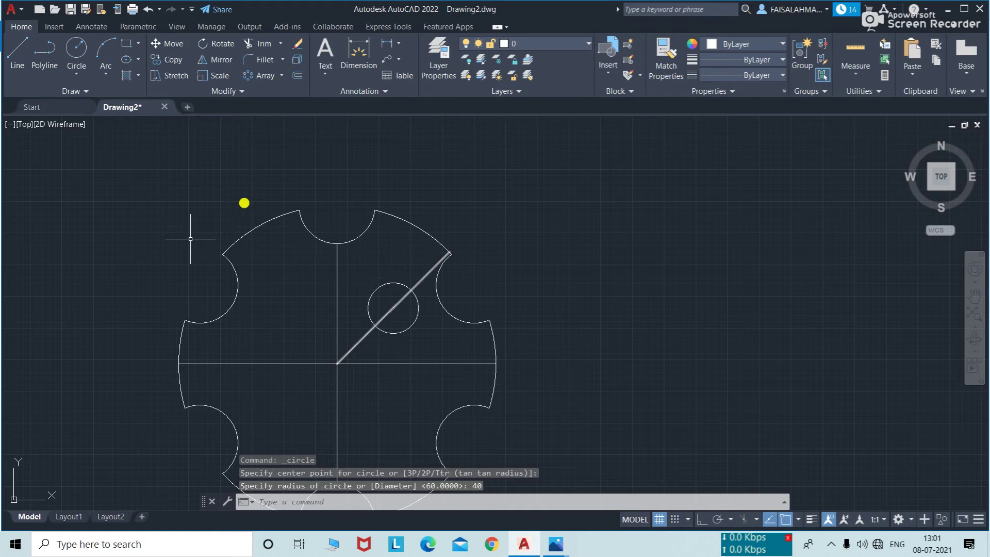
left_click(263, 77)
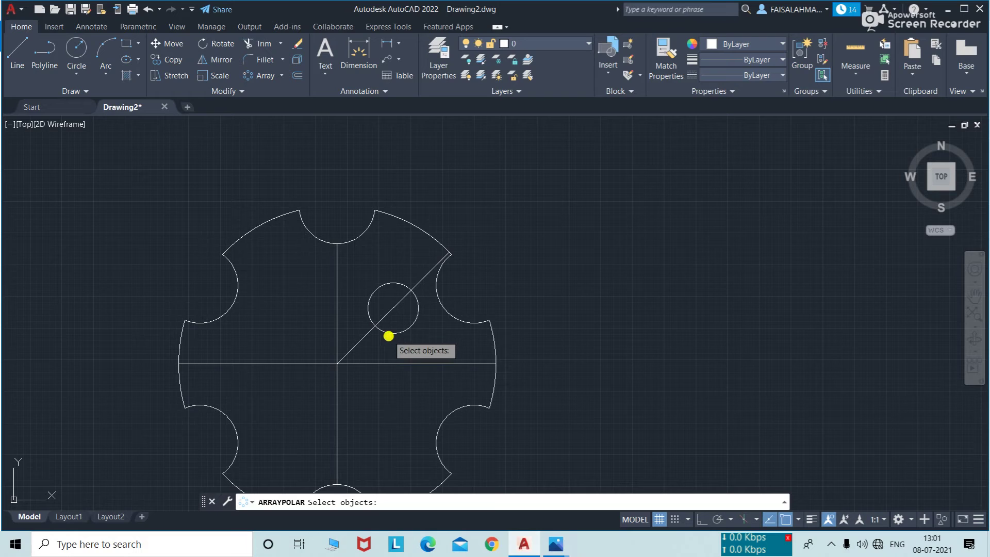
- Polar-array the hole circle and its diagonal line into 4 items around the plate centre
left_click(388, 334)
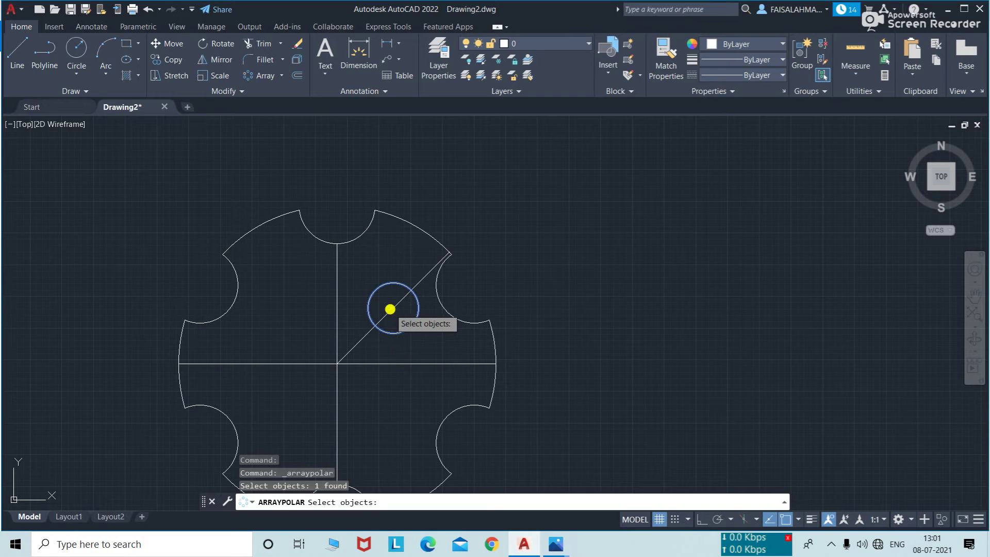
left_click(389, 309)
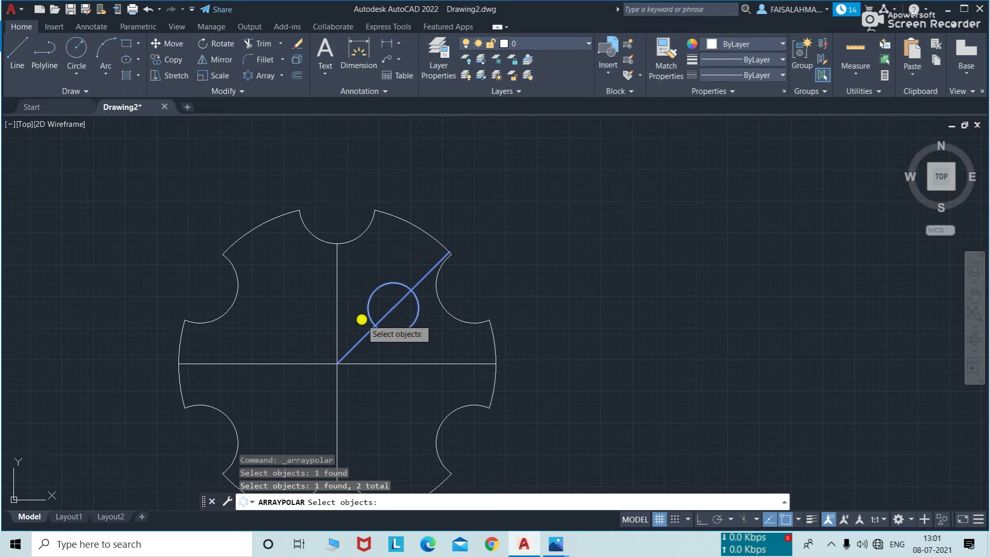
key("Return")
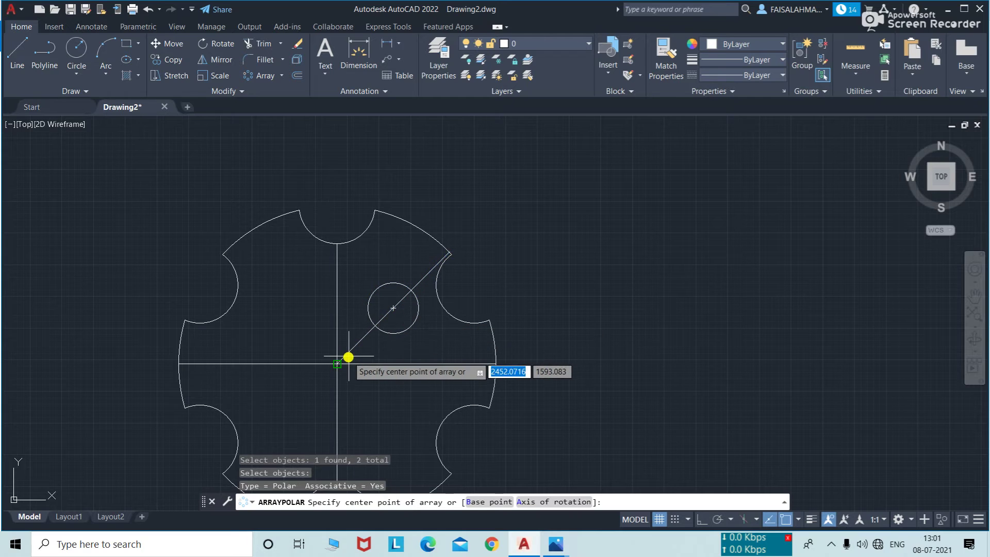
left_click(339, 361)
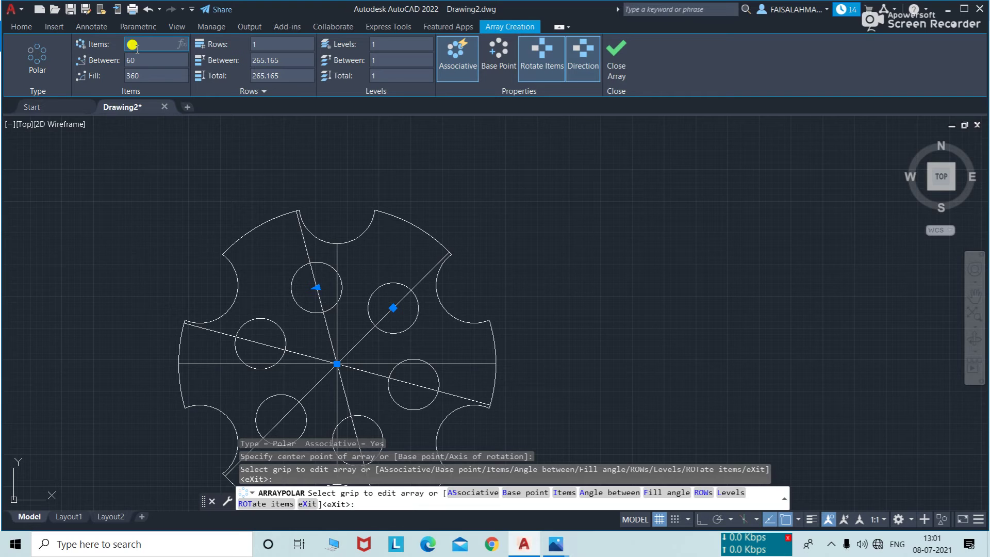
type("4")
key("Return")
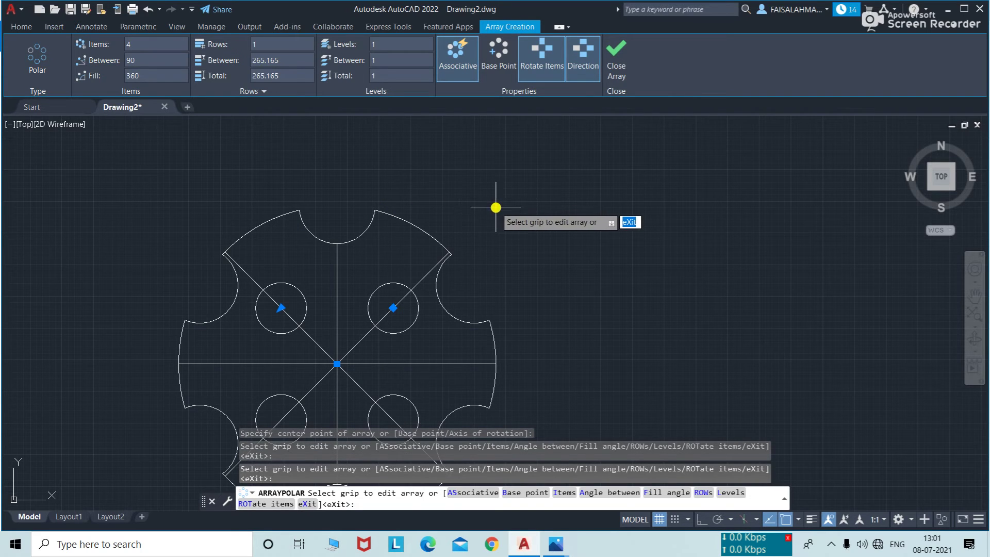
left_click(616, 72)
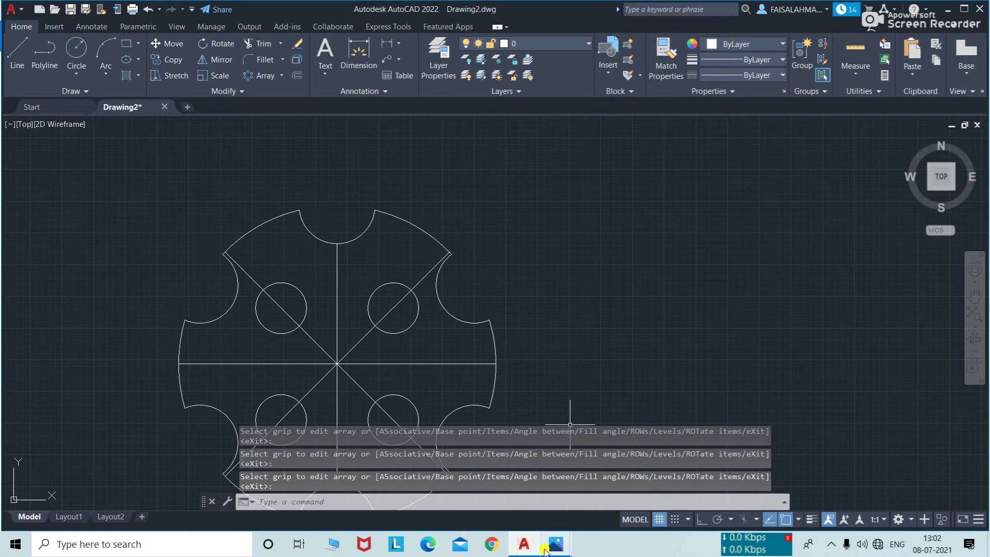
mouse_move(556, 543)
left_click(613, 467)
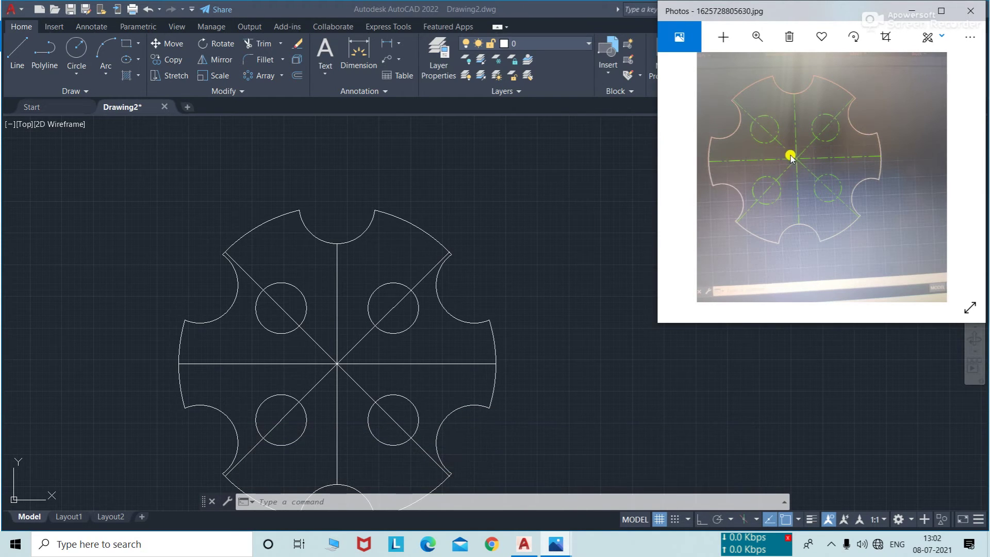
left_click(535, 238)
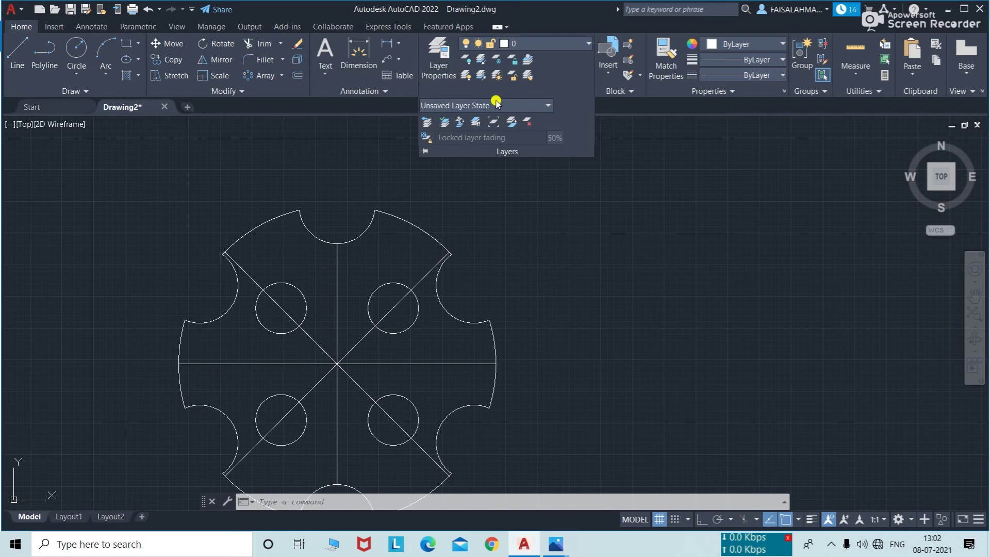
- Create a new layer named center with green colour 90
left_click(440, 67)
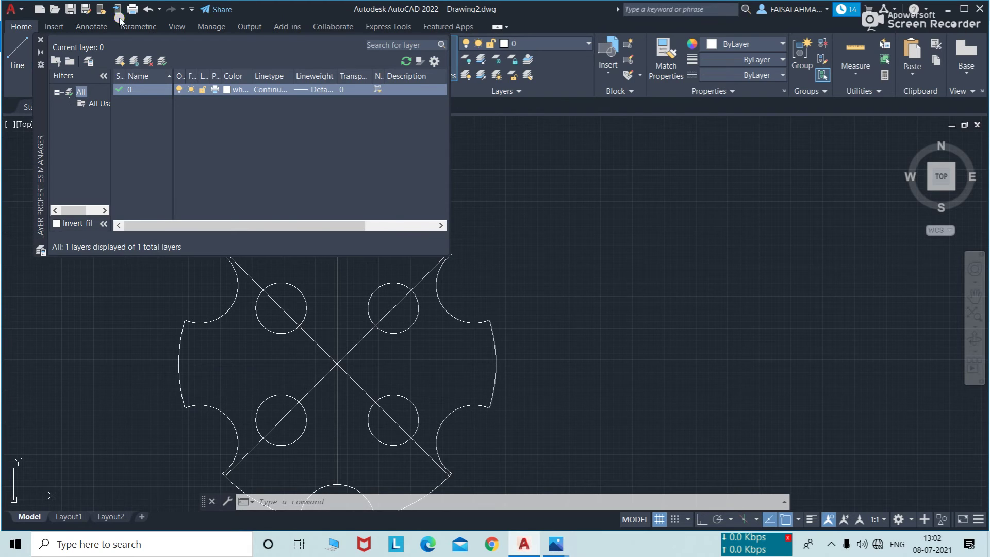
left_click(118, 62)
type("center")
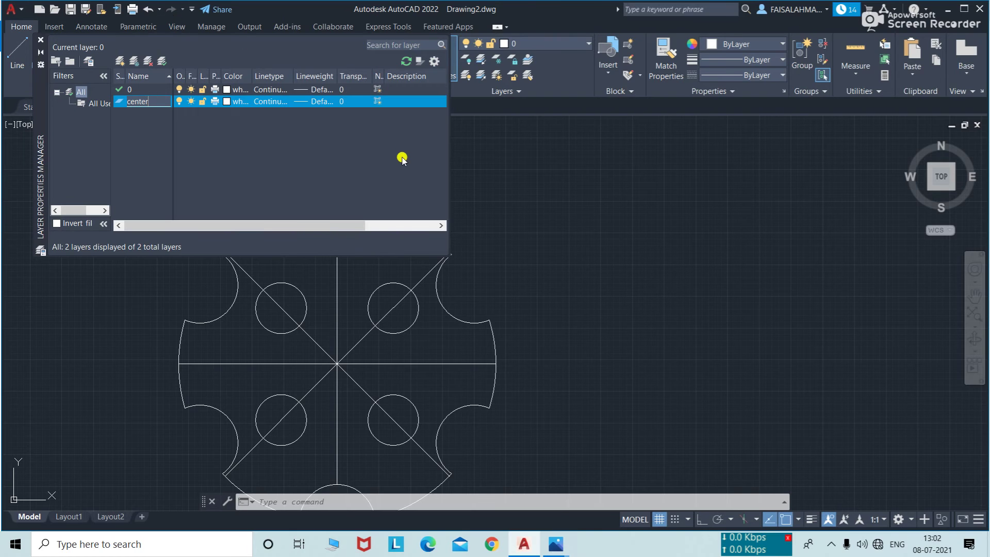
left_click(227, 101)
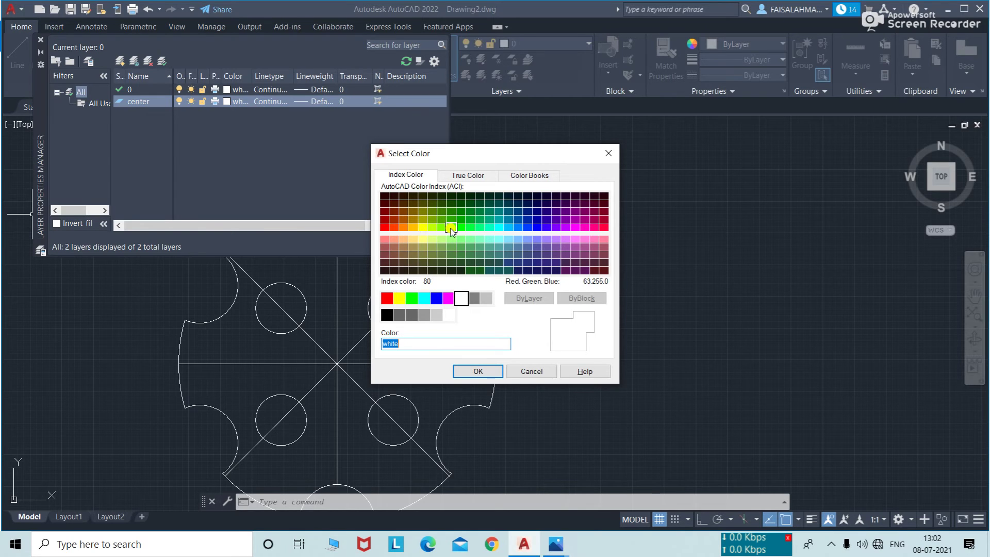
left_click(461, 227)
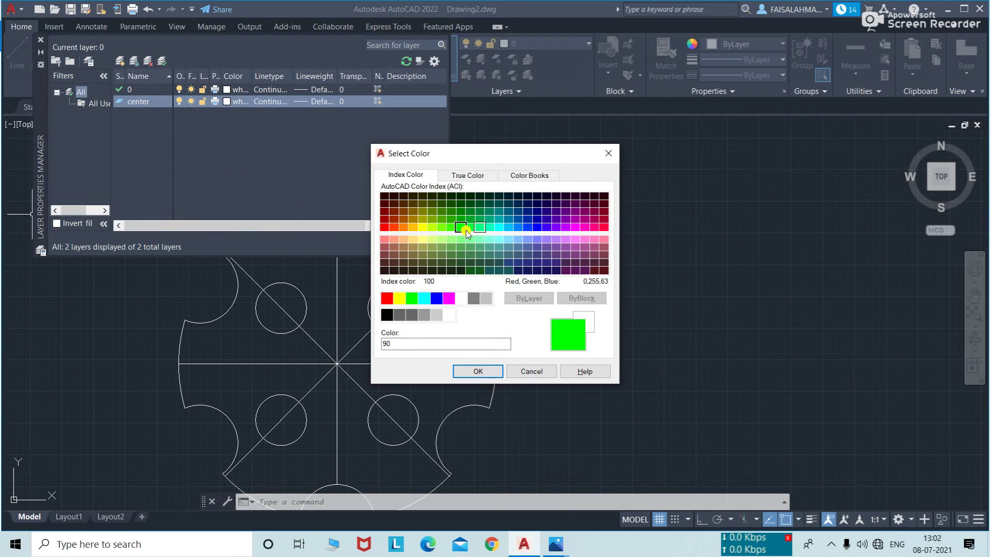
left_click(493, 370)
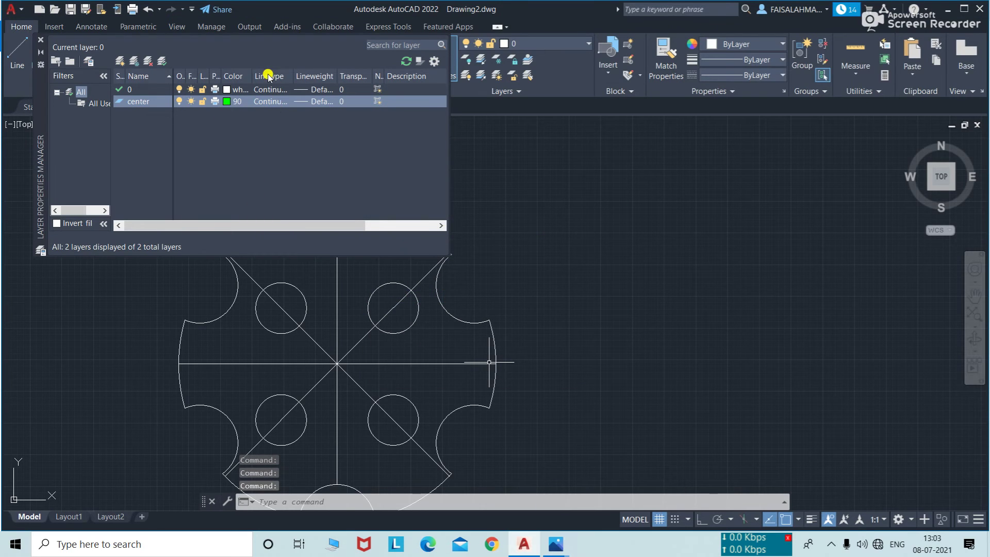
- Load the CENTER2 linetype and assign it to the center layer
left_click(272, 102)
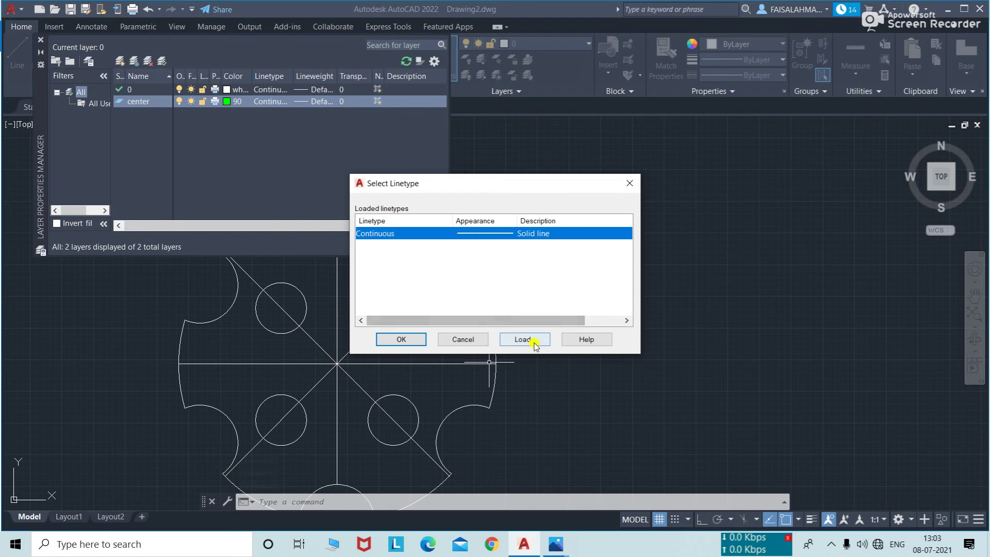
left_click(522, 340)
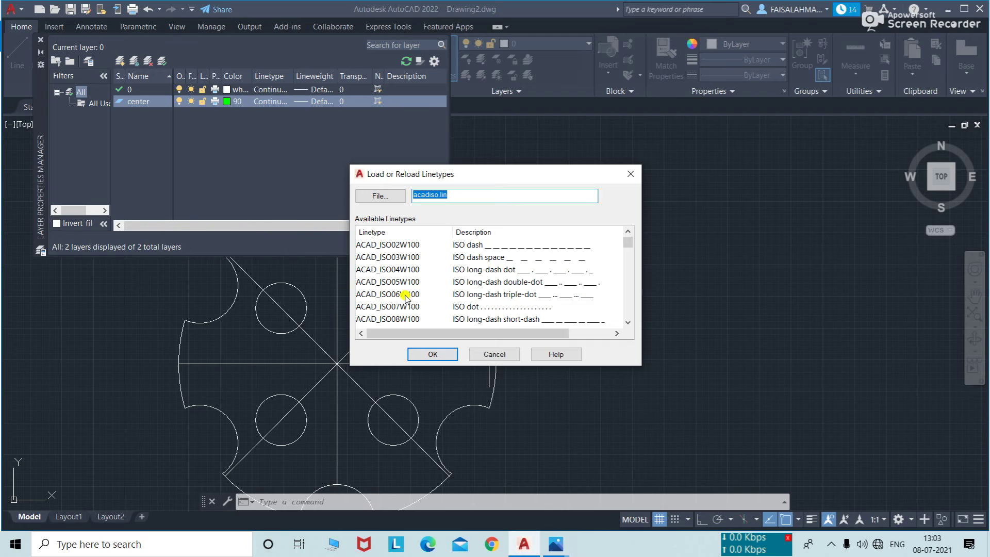
scroll(406, 298, "down", 3)
scroll(406, 298, "down", 3)
scroll(405, 297, "down", 1)
scroll(408, 300, "down", 2)
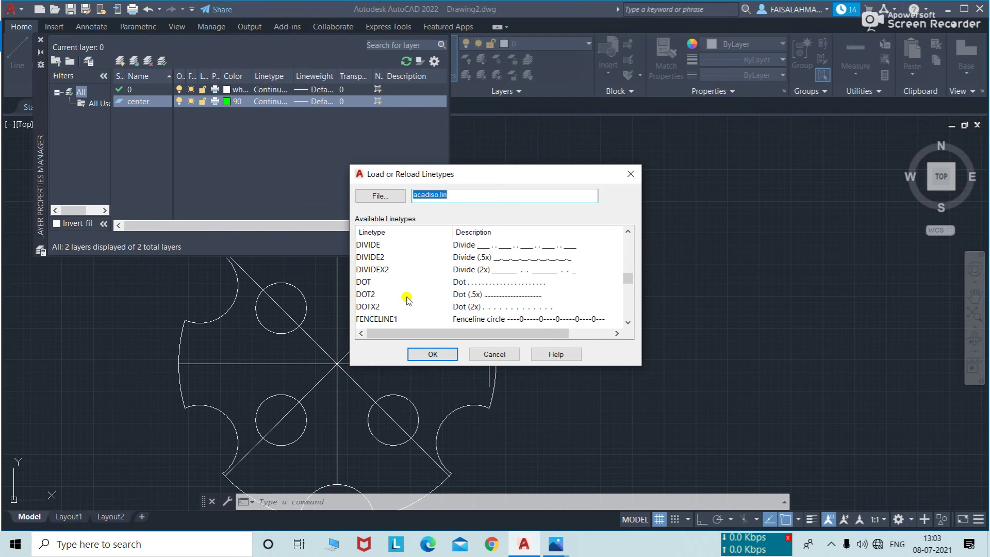
scroll(407, 300, "up", 3)
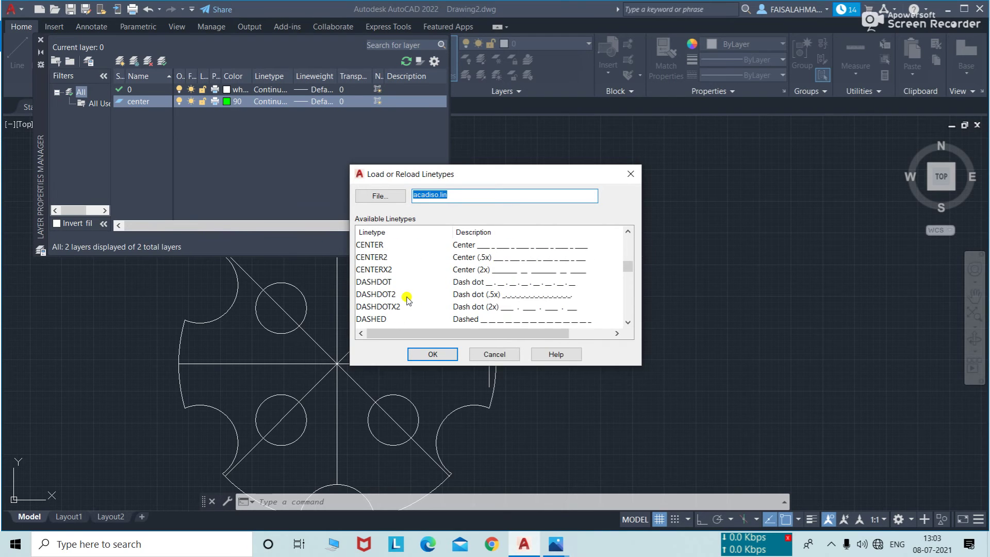
left_click(390, 257)
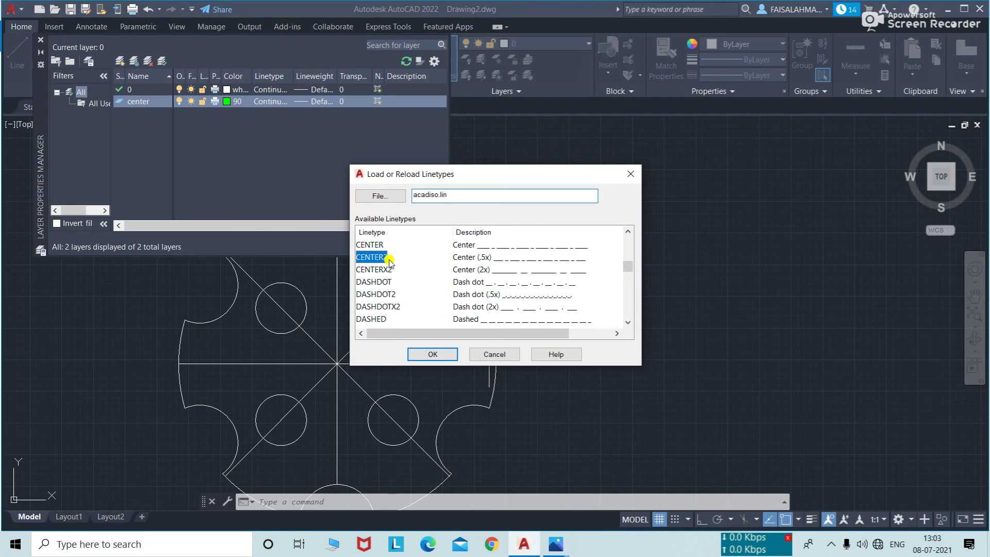
left_click(432, 356)
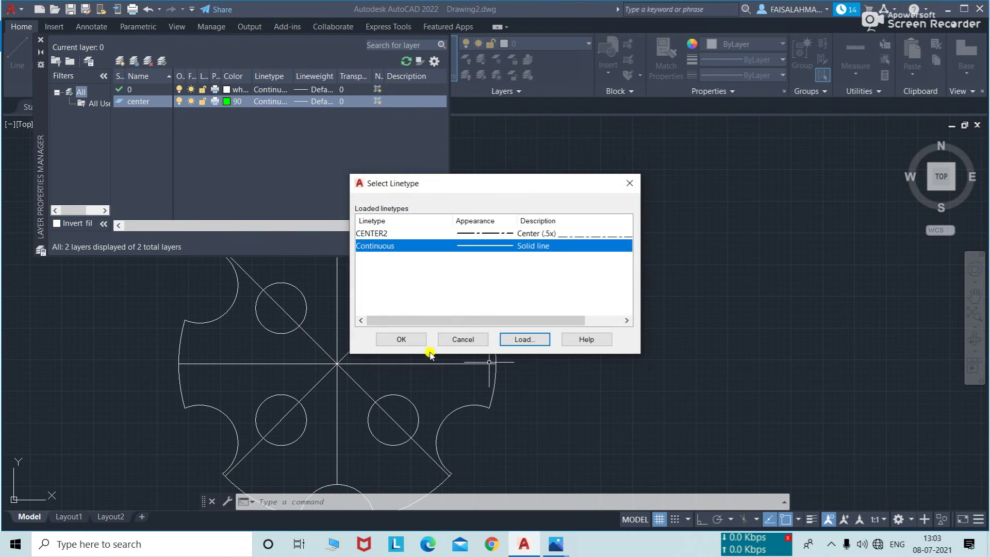
left_click(376, 234)
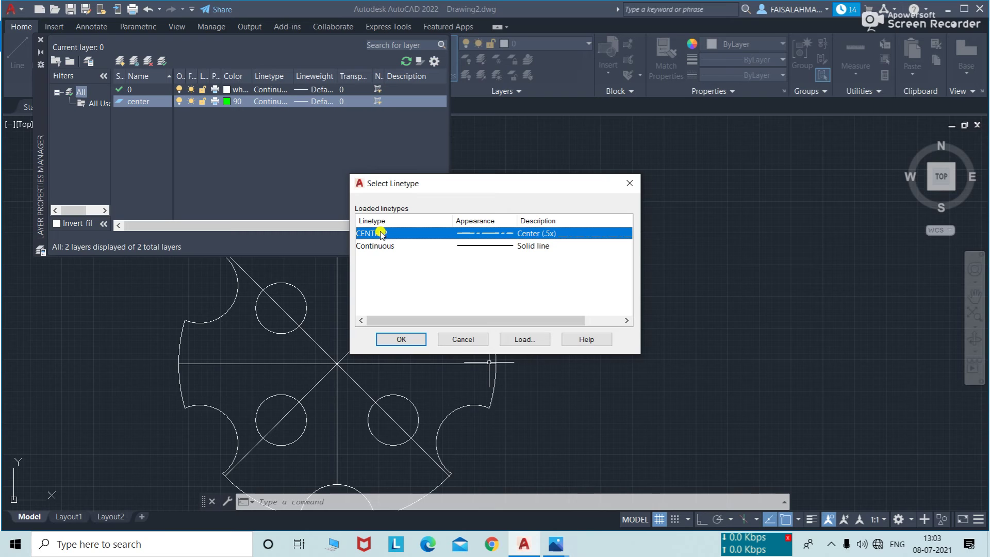
left_click(416, 340)
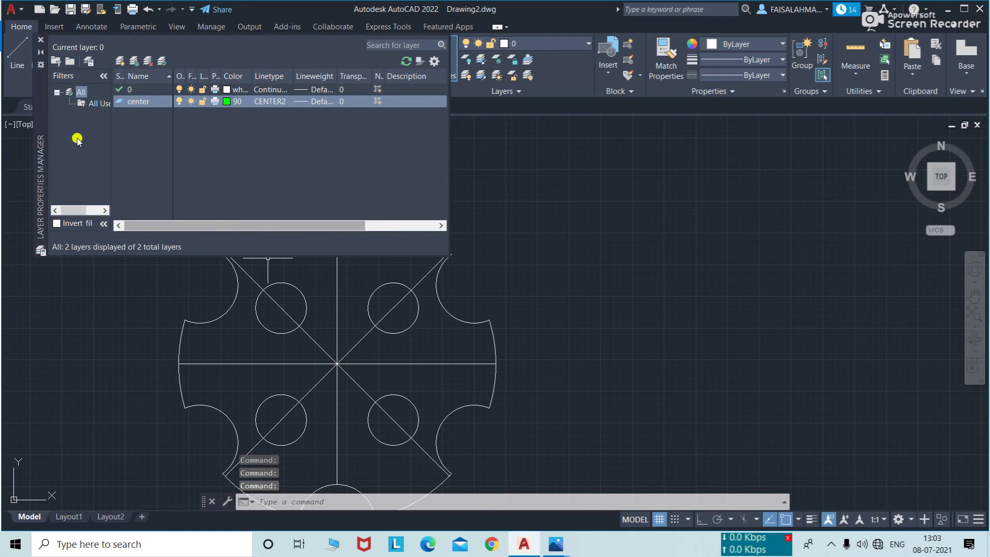
- Close the layer manager, check the reference photo, then select the four-hole polar array
left_click(40, 39)
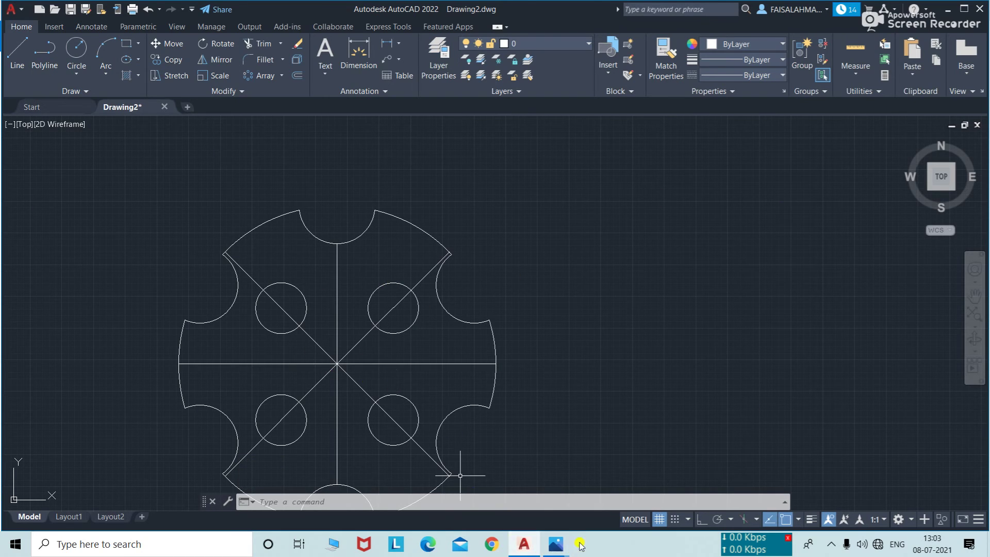
left_click(484, 460)
mouse_move(556, 543)
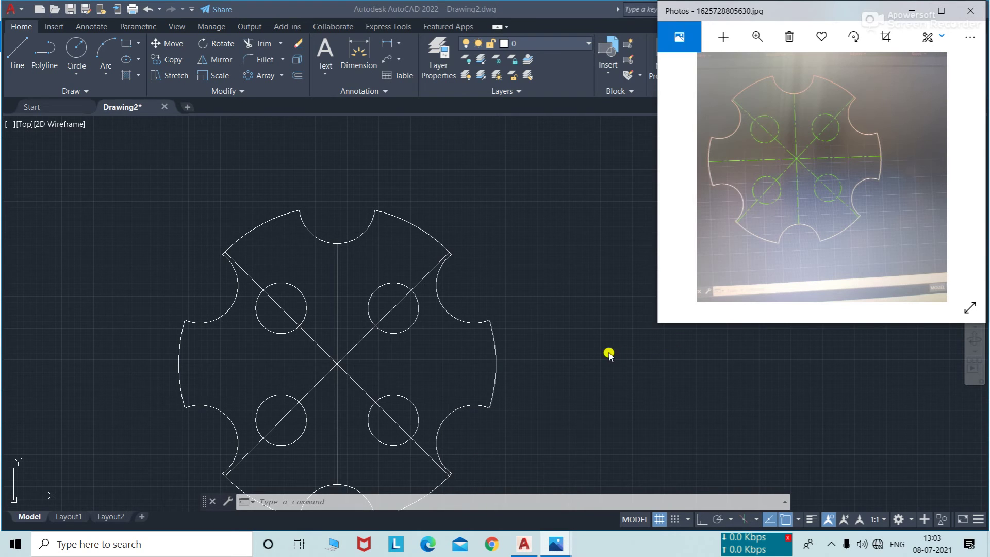
left_click(570, 354)
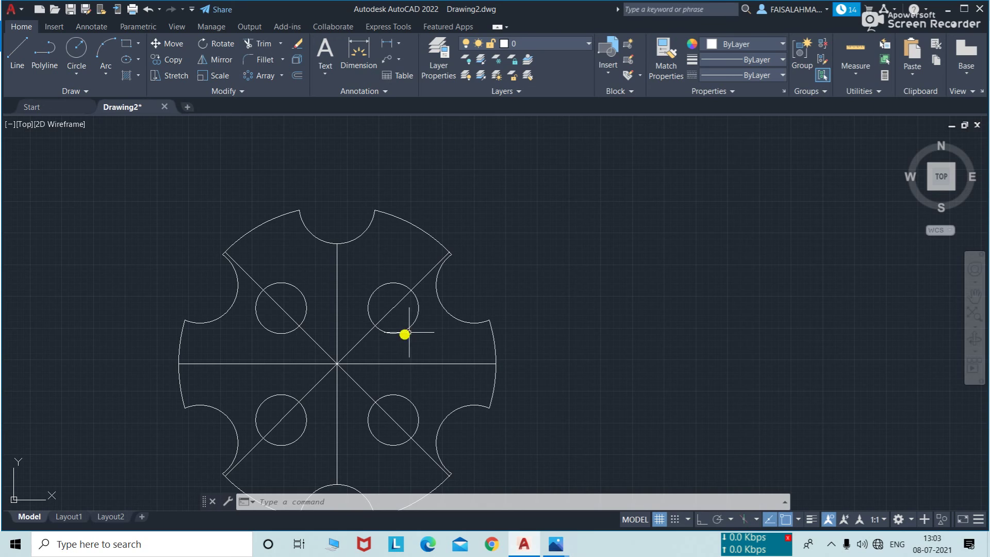
left_click(370, 334)
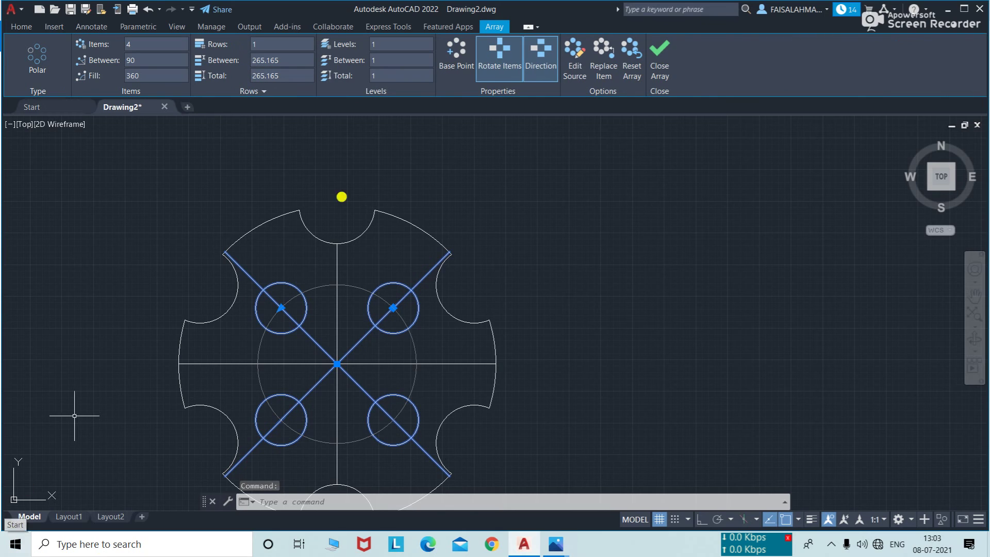
- Put the hole array plus vertical and horizontal centre lines on the center layer
left_click(337, 334)
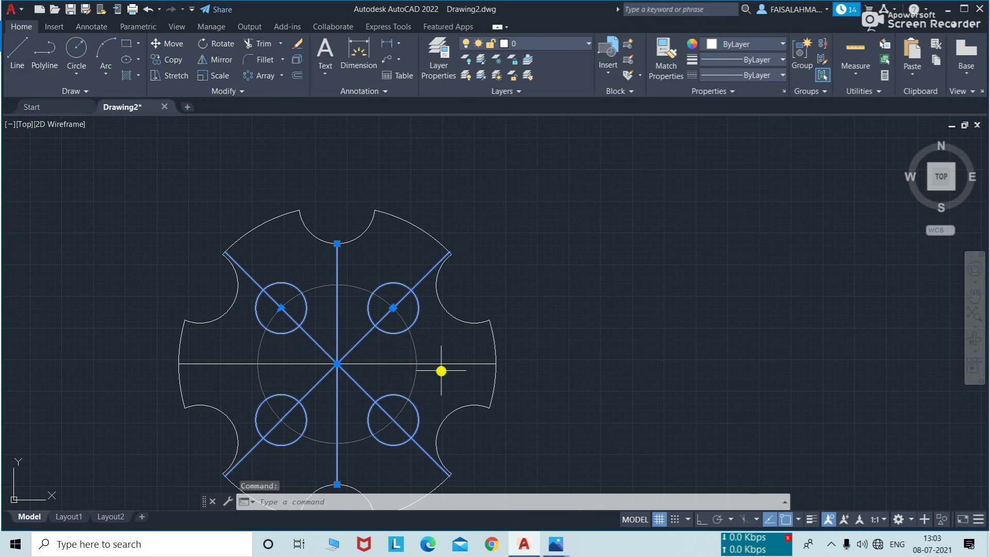
left_click(440, 363)
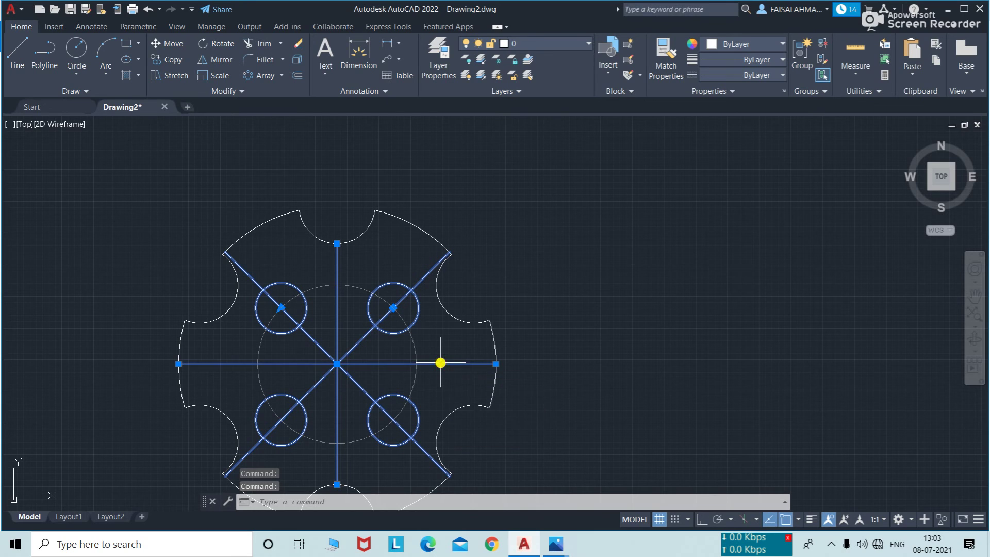
left_click(588, 50)
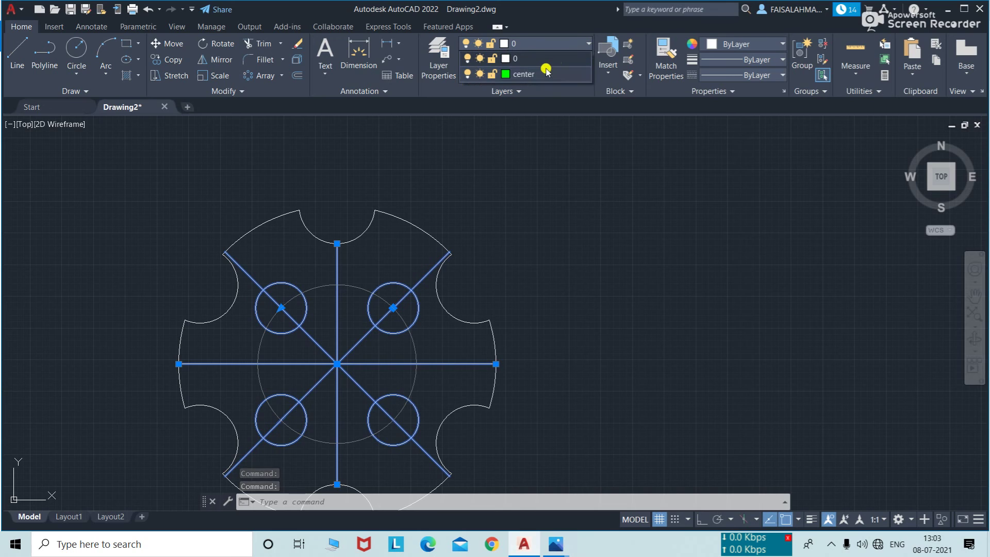
left_click(546, 73)
key("Escape")
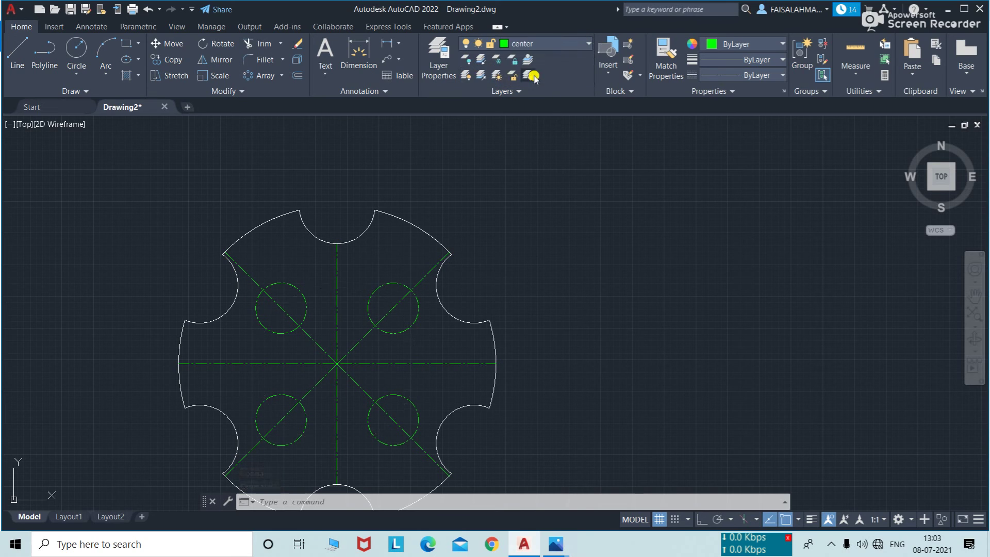
- Review the layers with the LA command, then close the Layer Properties Manager
left_click(534, 77)
type("la")
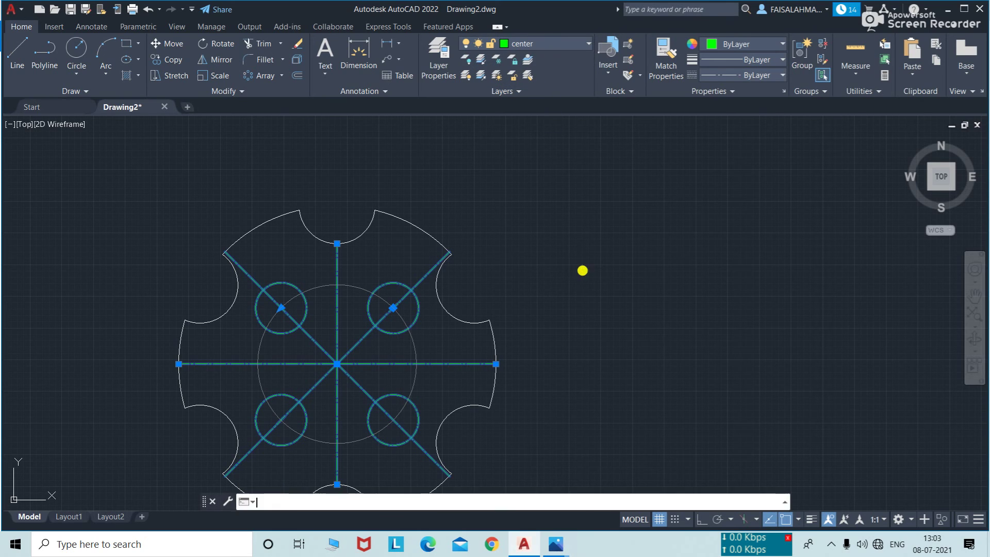
key("Return")
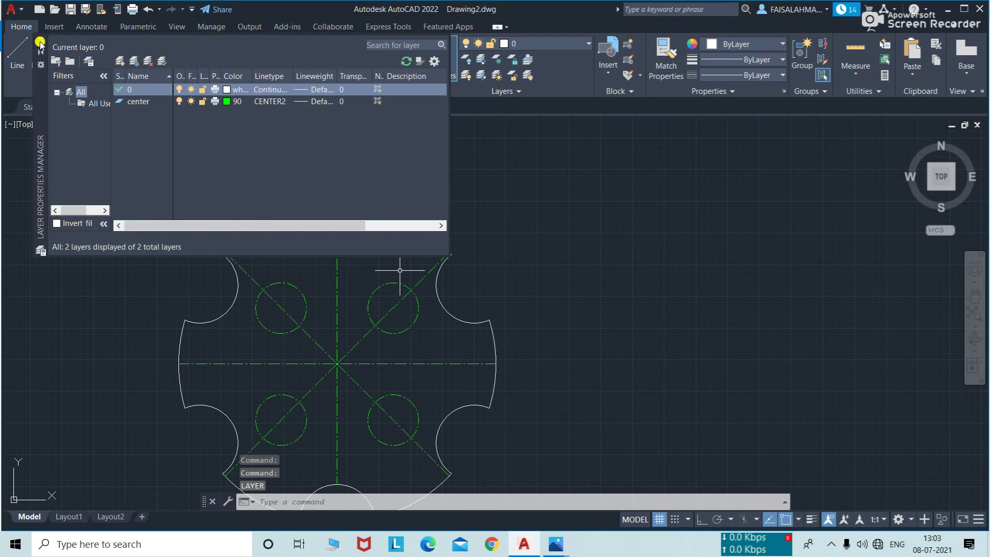
left_click(40, 39)
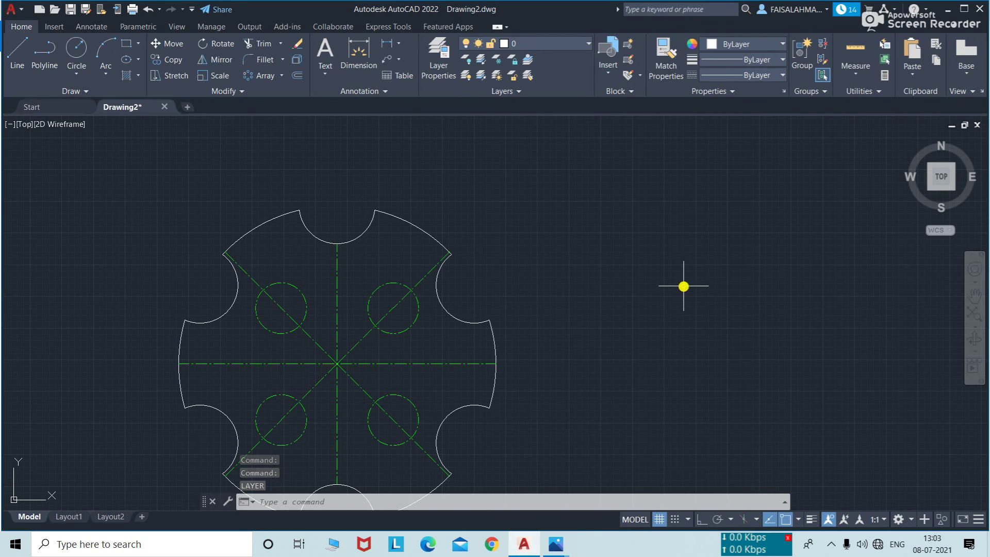
scroll(632, 351, "down", 3)
scroll(631, 352, "up", 2)
scroll(631, 352, "up", 1)
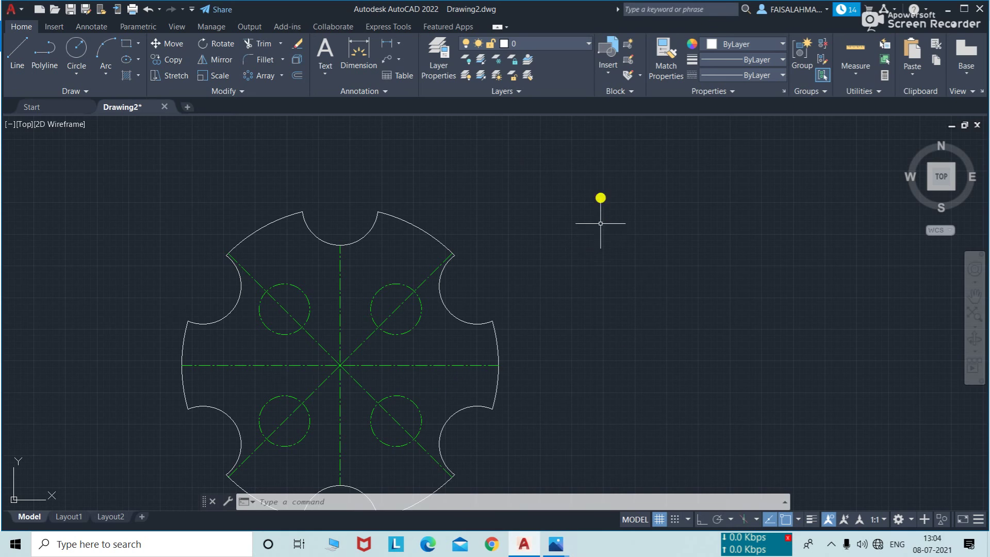
- Start a hatch using the ANSI36 pattern with a pink 242,113,114 background
left_click(138, 76)
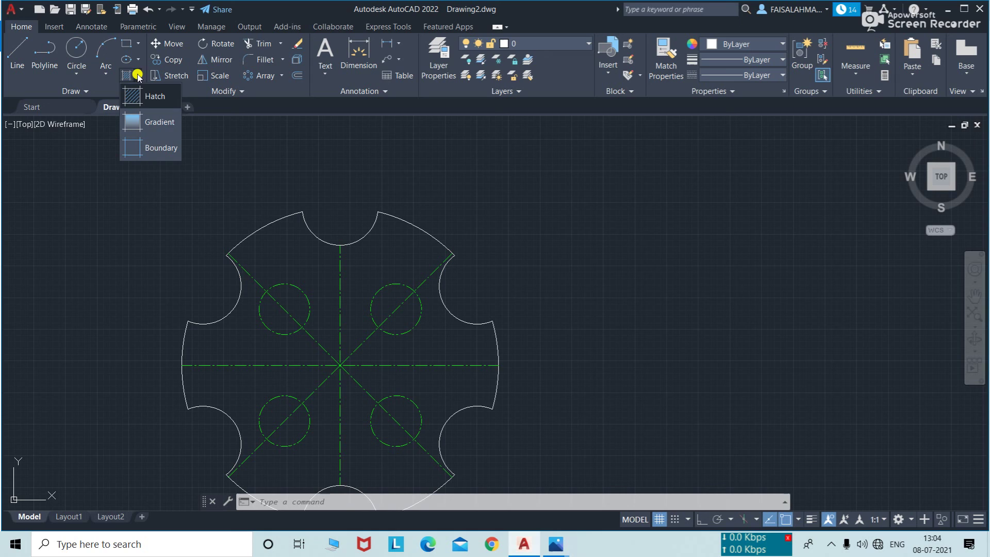
left_click(148, 98)
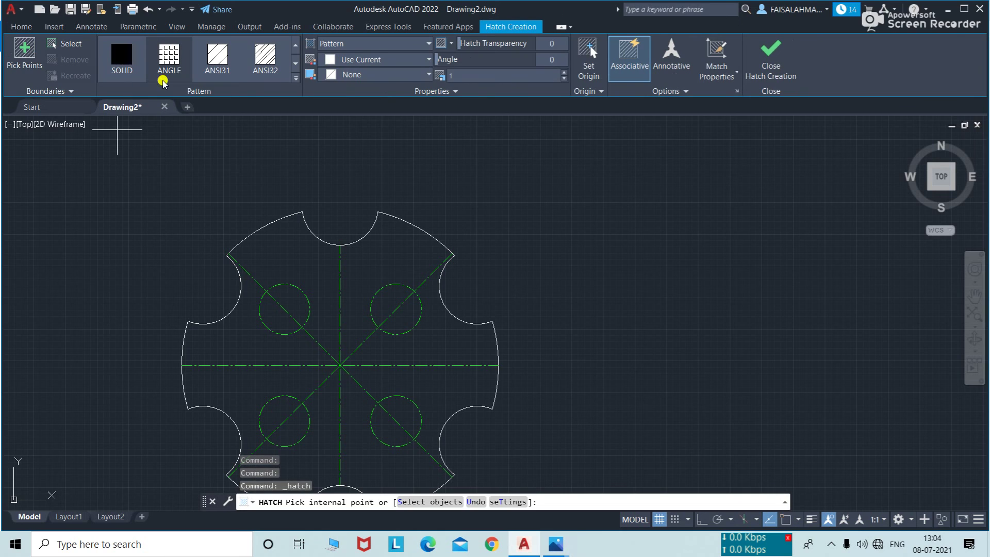
left_click(293, 79)
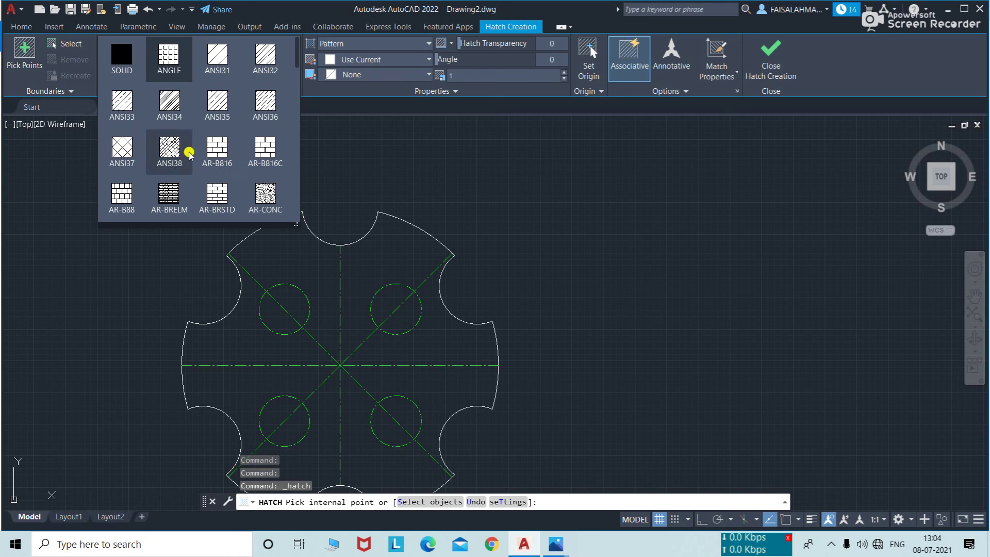
left_click(259, 106)
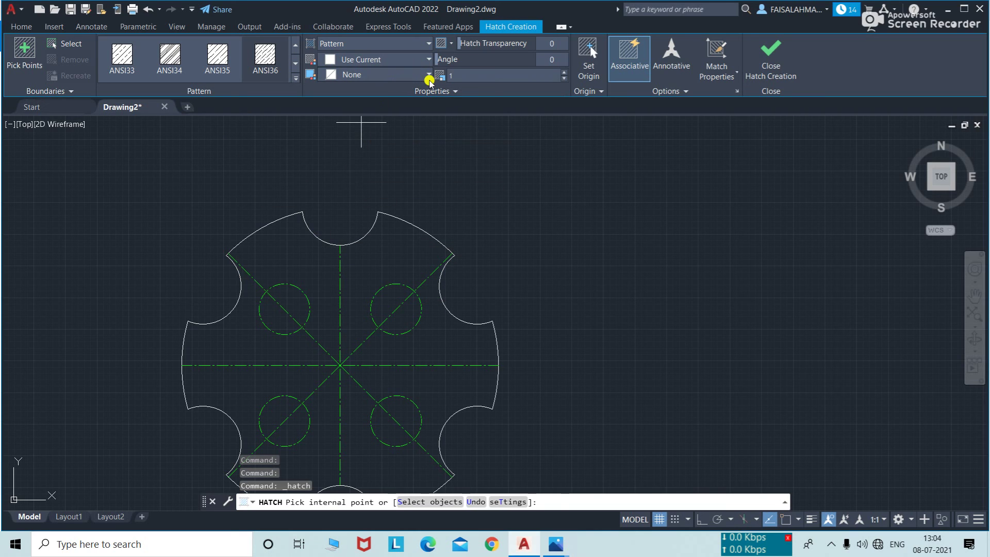
left_click(428, 74)
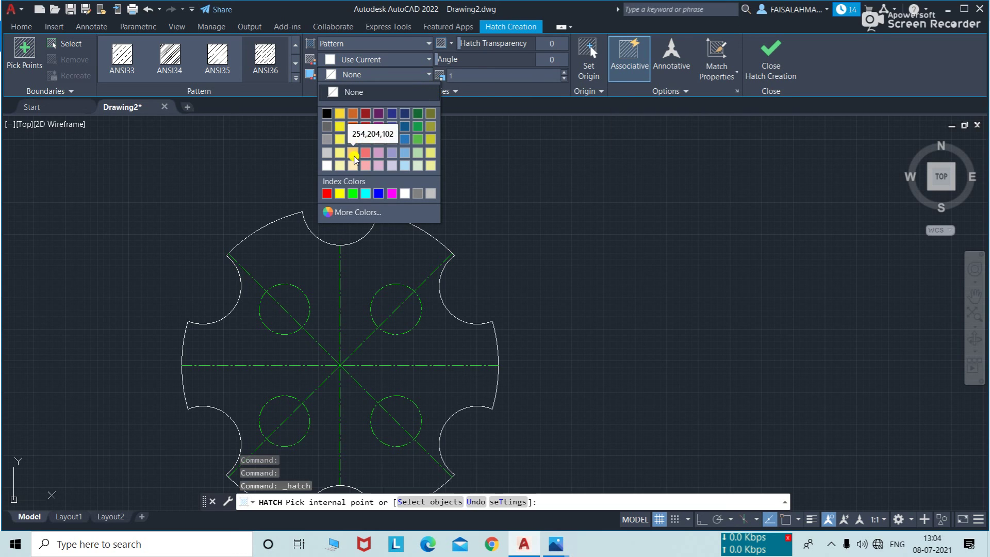
left_click(365, 152)
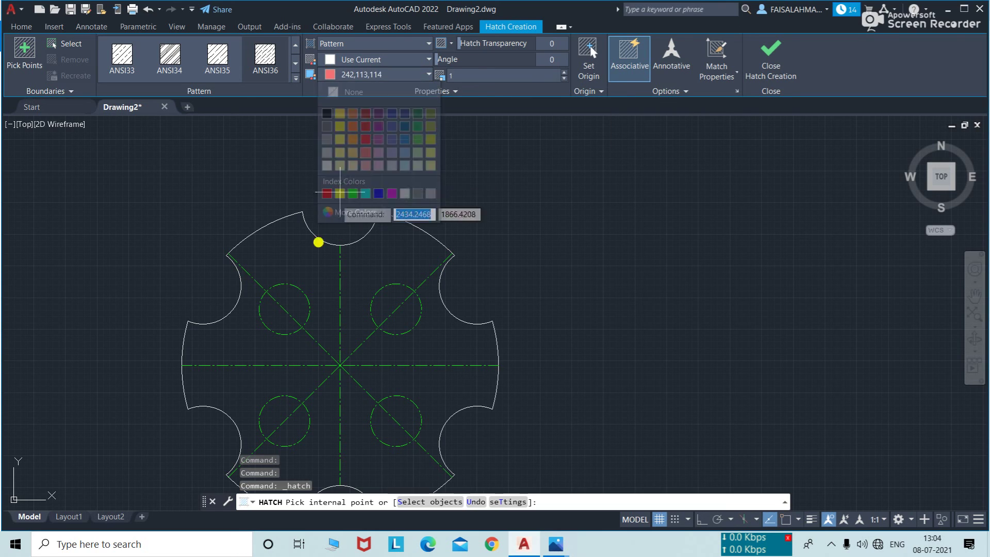
- Hatch the upper-left, right and lower alternate sectors of the plate
left_click(307, 268)
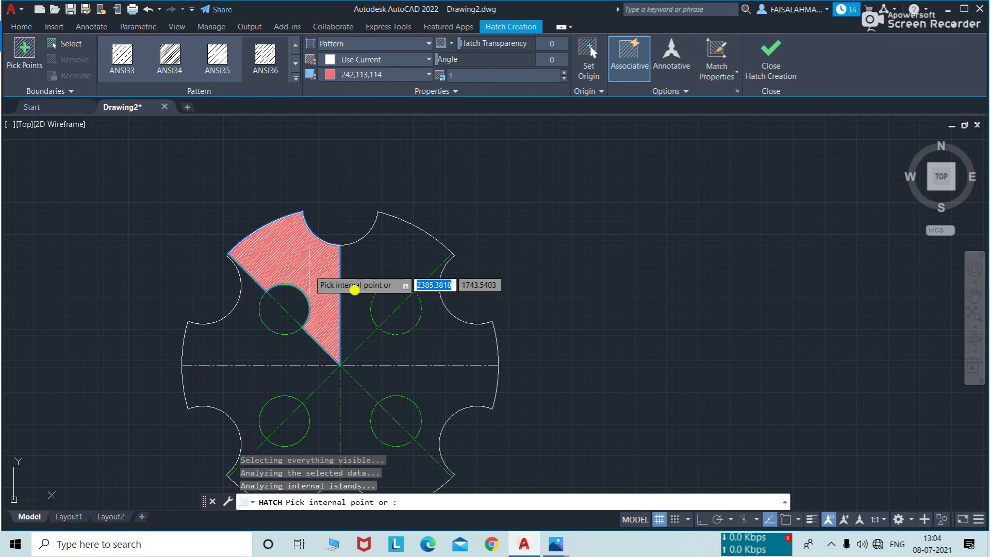
left_click(436, 345)
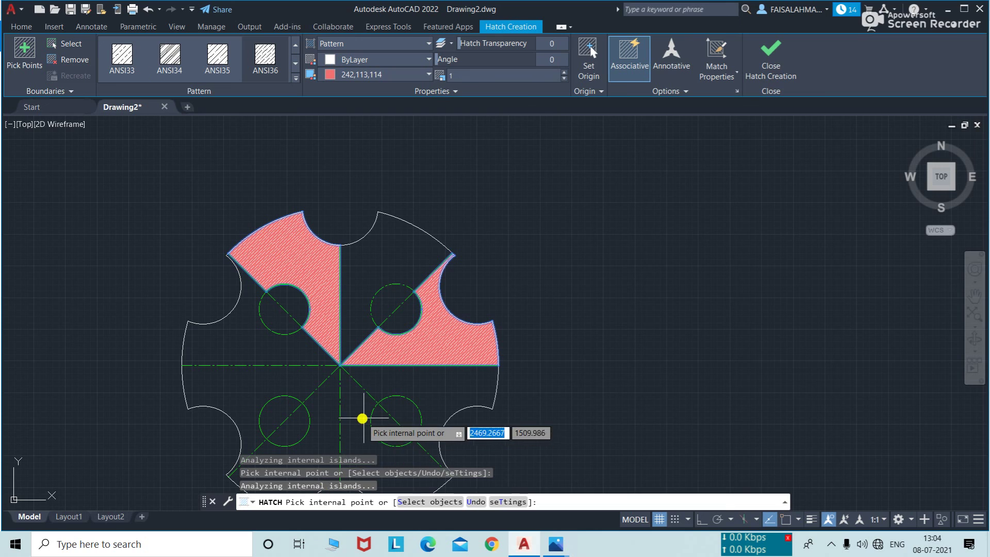
left_click(360, 417)
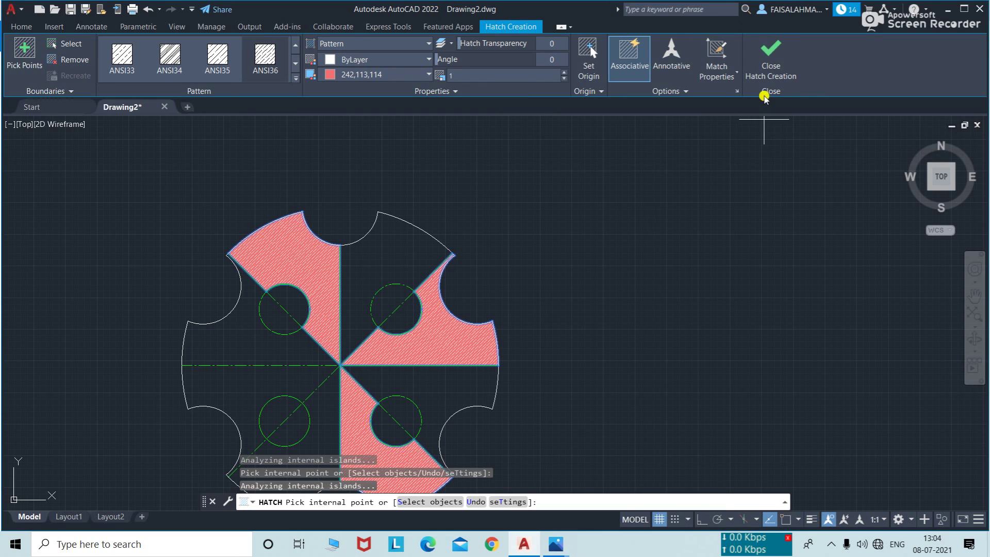
left_click(767, 68)
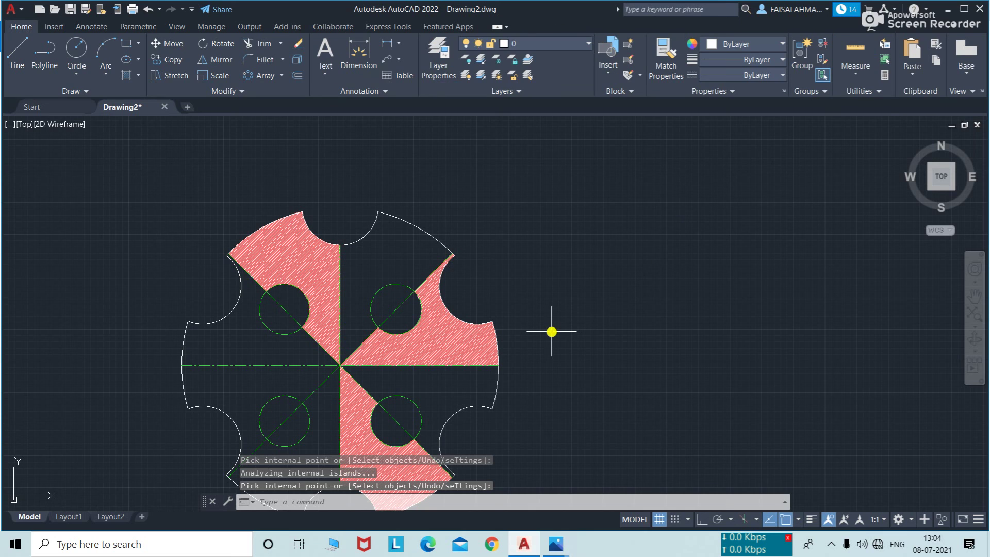
- Zoom out on the hatched plate and switch to the STUDENT ZONE.jfif image in Photos
scroll(557, 334, "down", 2)
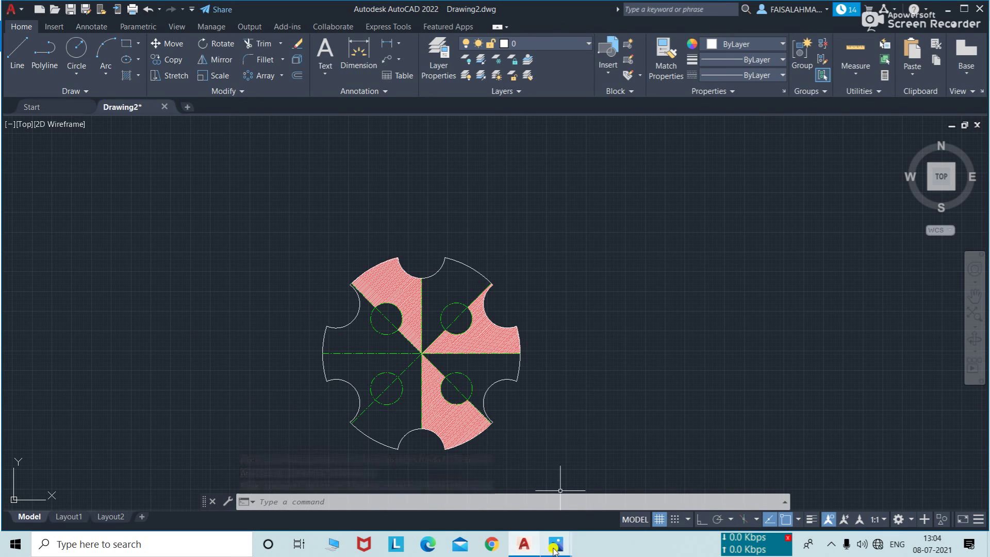
left_click(554, 545)
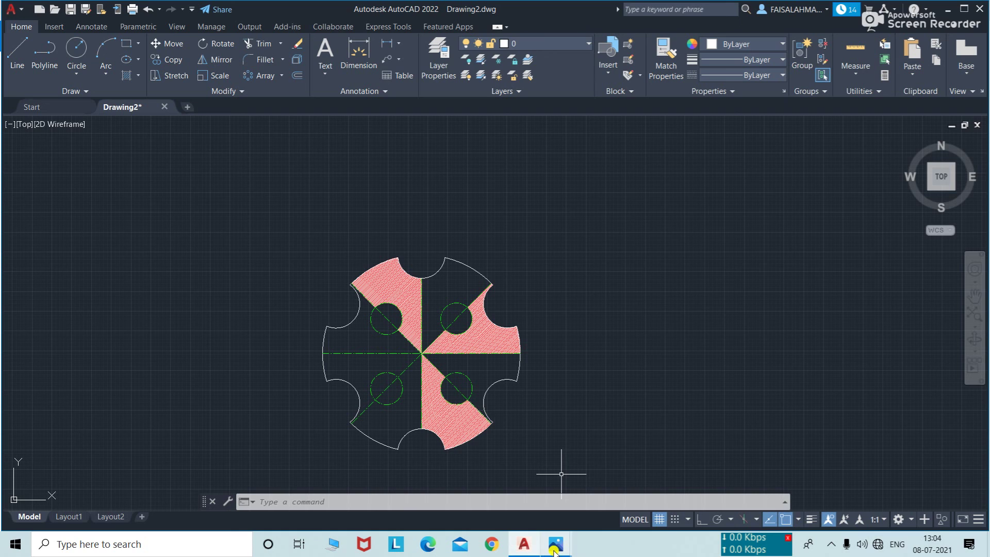
left_click(573, 459)
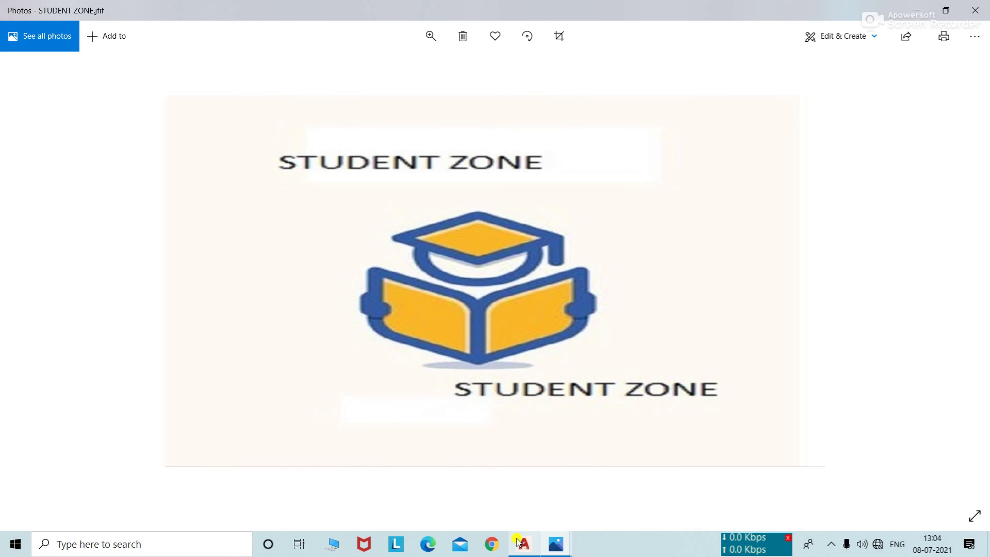
left_click(501, 498)
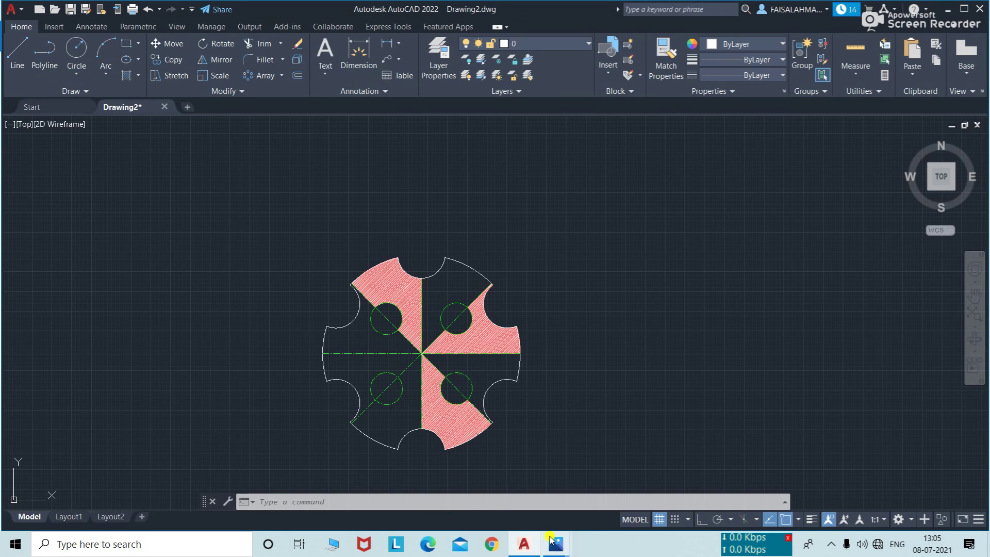
mouse_move(555, 543)
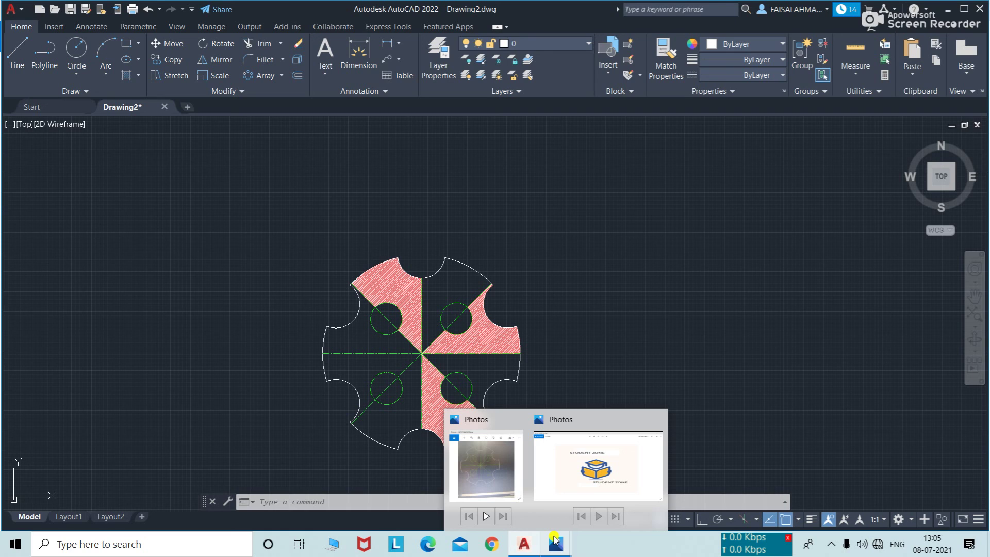
left_click(630, 457)
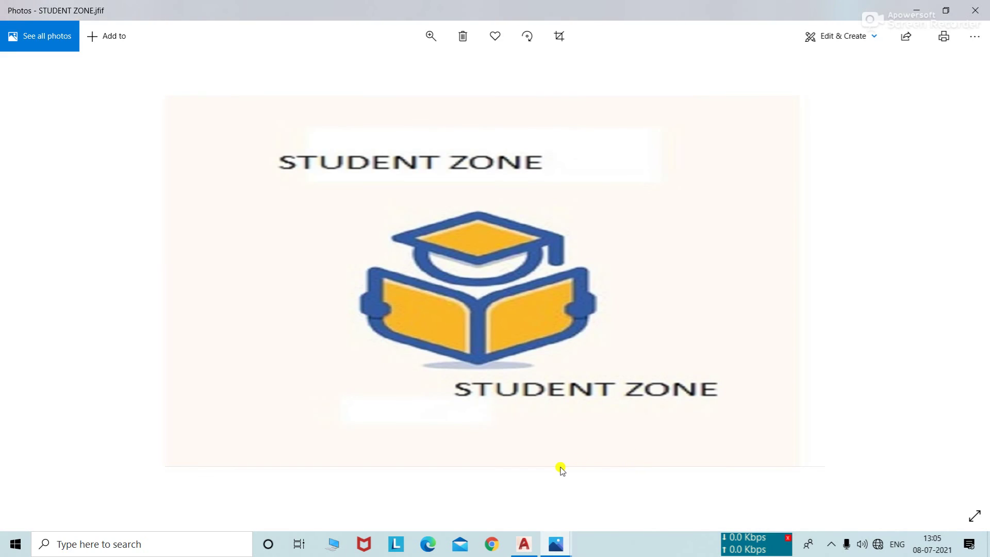